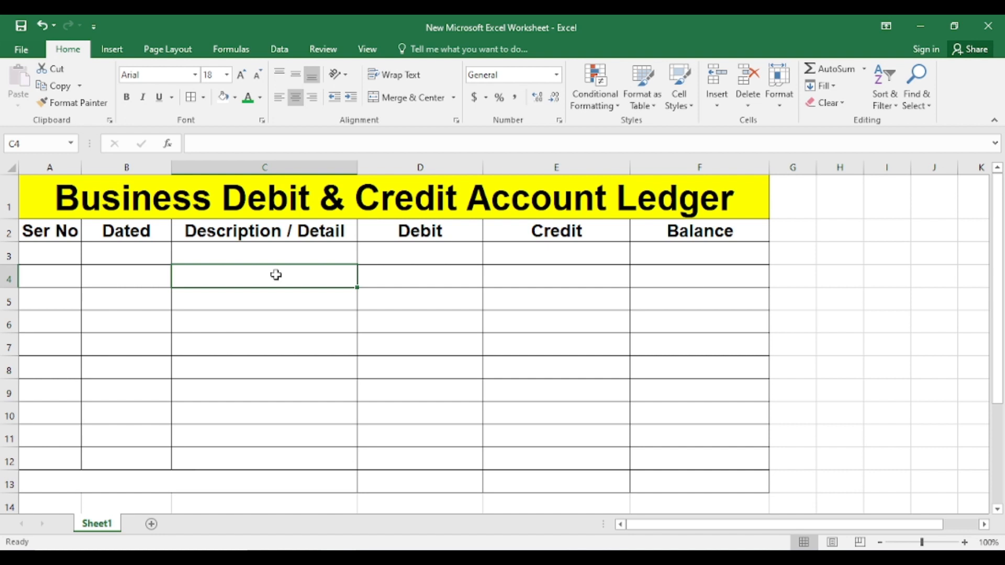
Number the ledger rows in the Ser No column from 1 to 10 in cells A3 to A12.
key("ctrl+z")
left_click(66, 251)
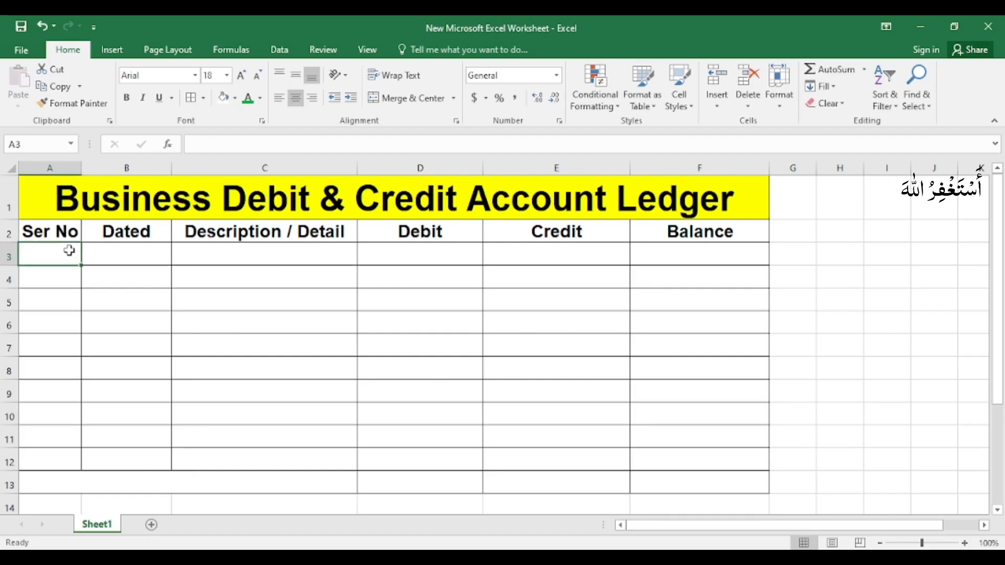
type("1")
key("Return")
type("2")
key("Return")
type("3")
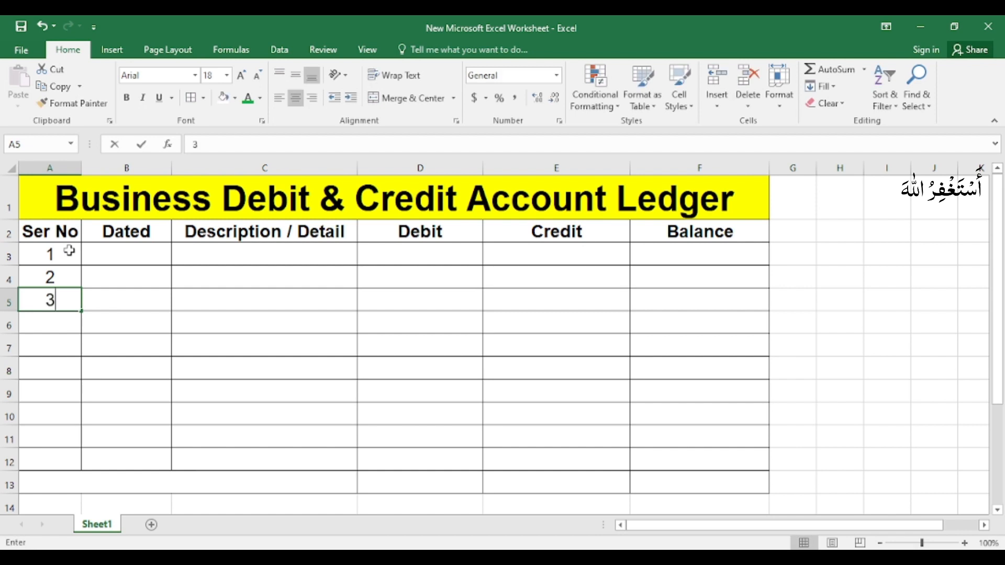
left_click(121, 272)
left_click_drag(65, 252, 81, 469)
Enter 1 Aug 2023 in B3 and fill the Dated column with consecutive days down to row 12.
left_click(141, 253)
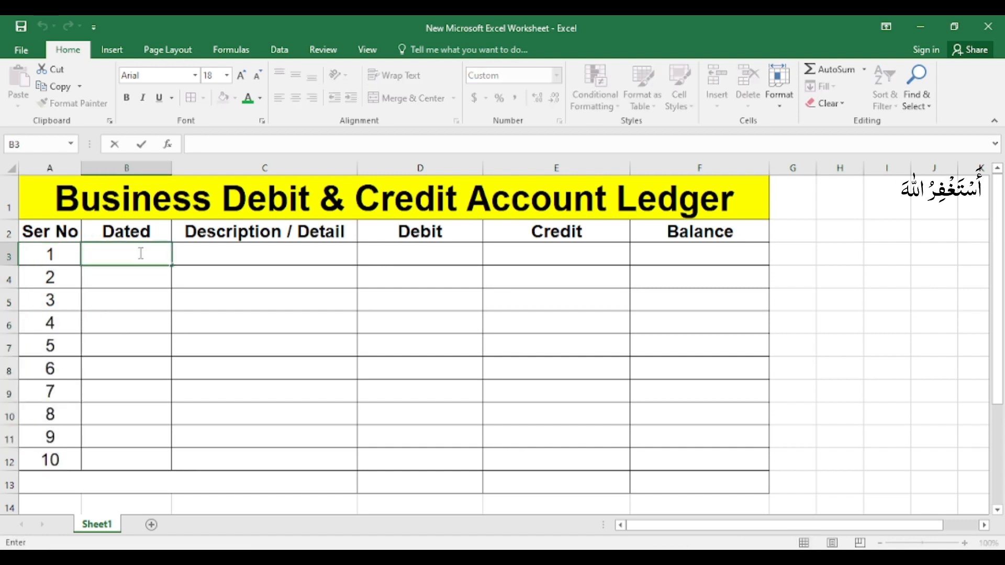
type("1 Aug 2023")
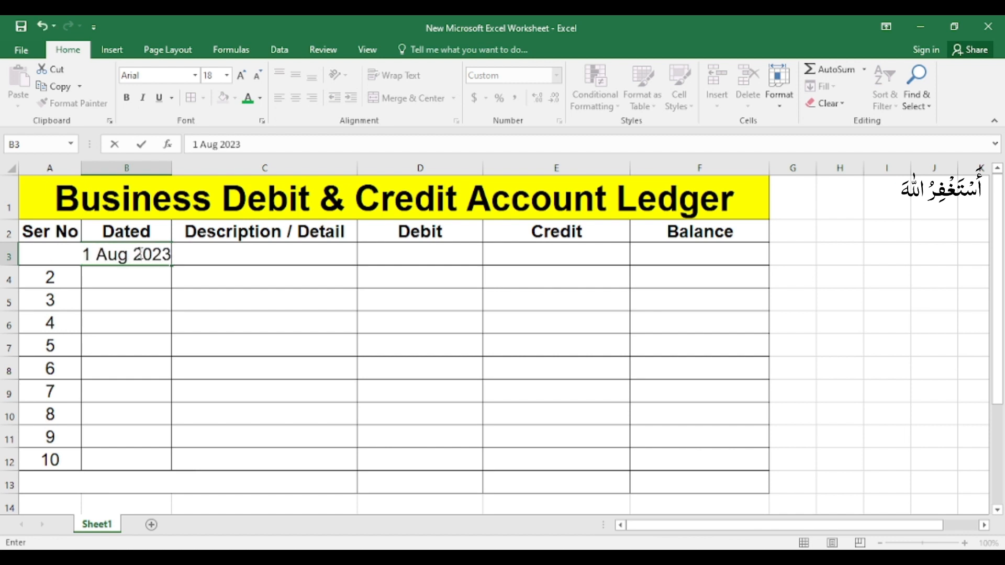
key("Return")
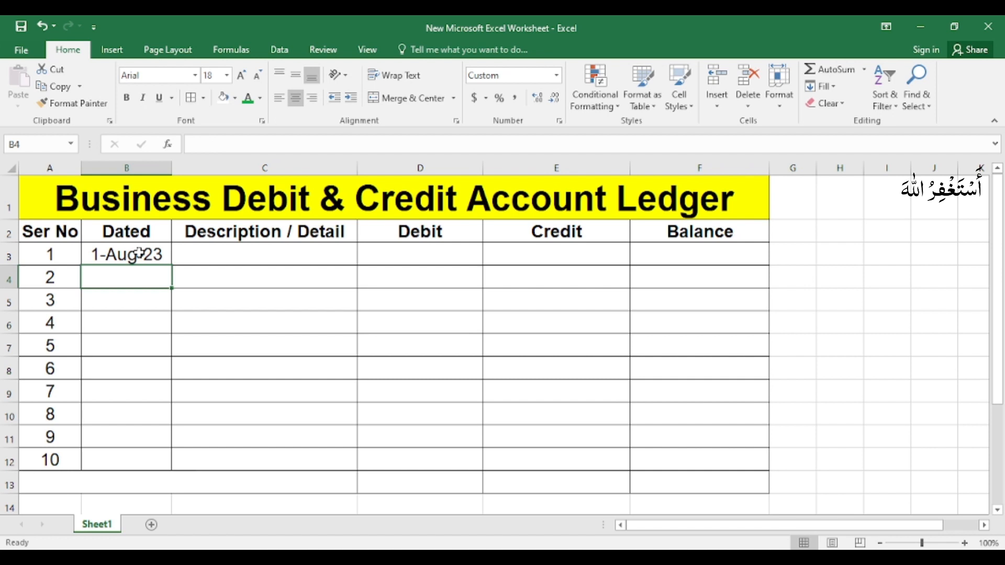
left_click(139, 253)
left_click_drag(172, 266, 175, 463)
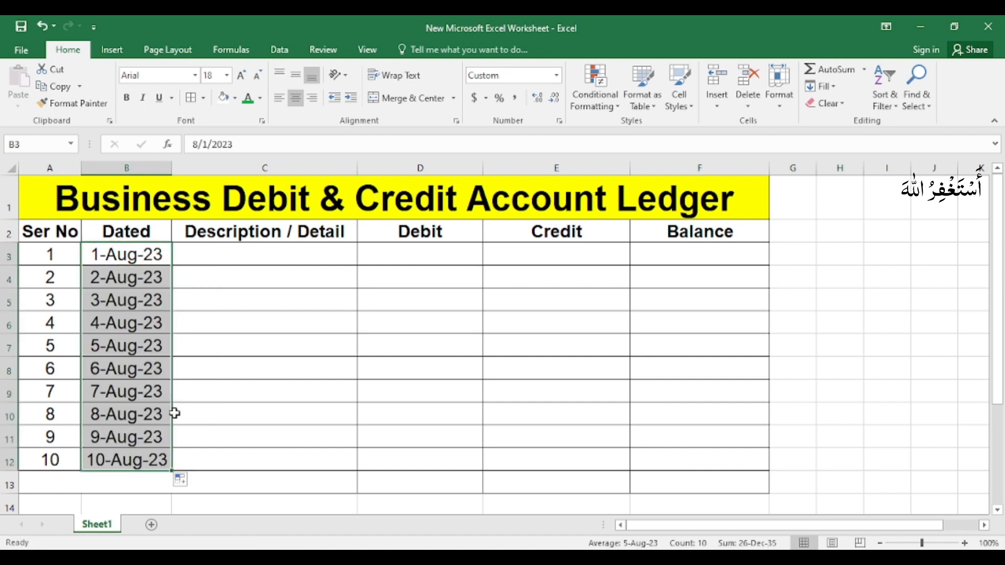
left_click(128, 261)
left_click(130, 279)
left_click(114, 307)
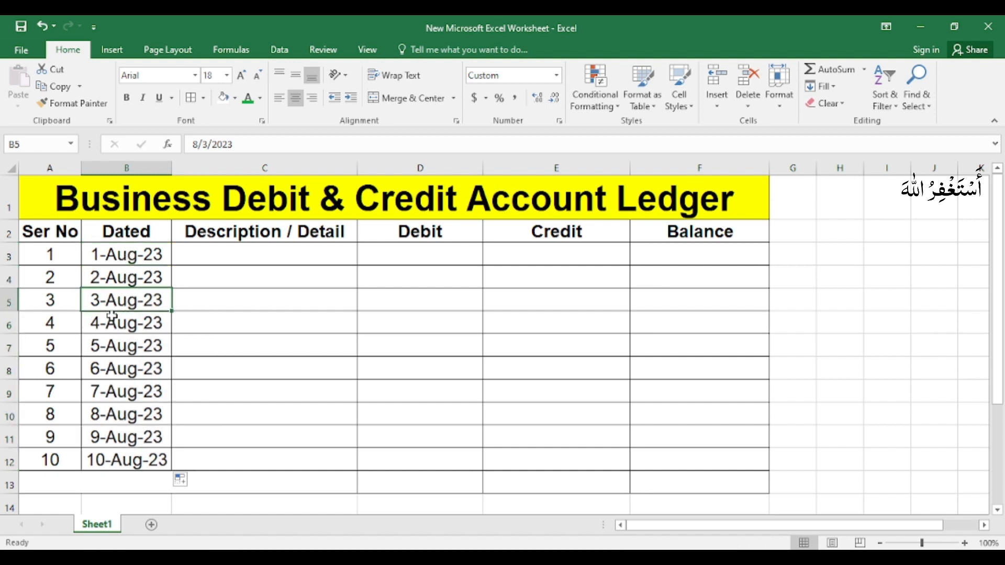
Record the first ledger entry in row 3 with the description Income and a debit of 500000.
left_click(248, 256)
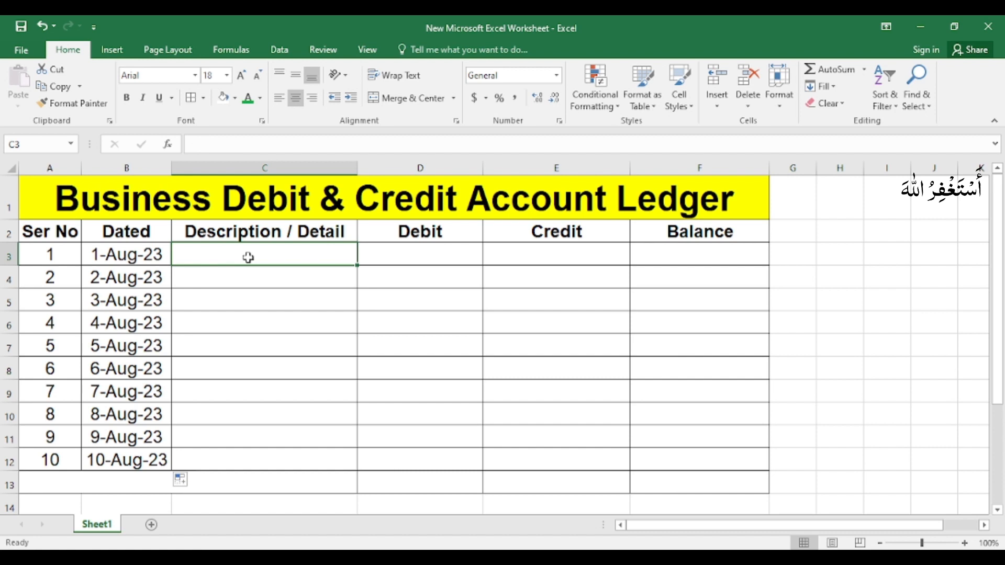
type("Incom")
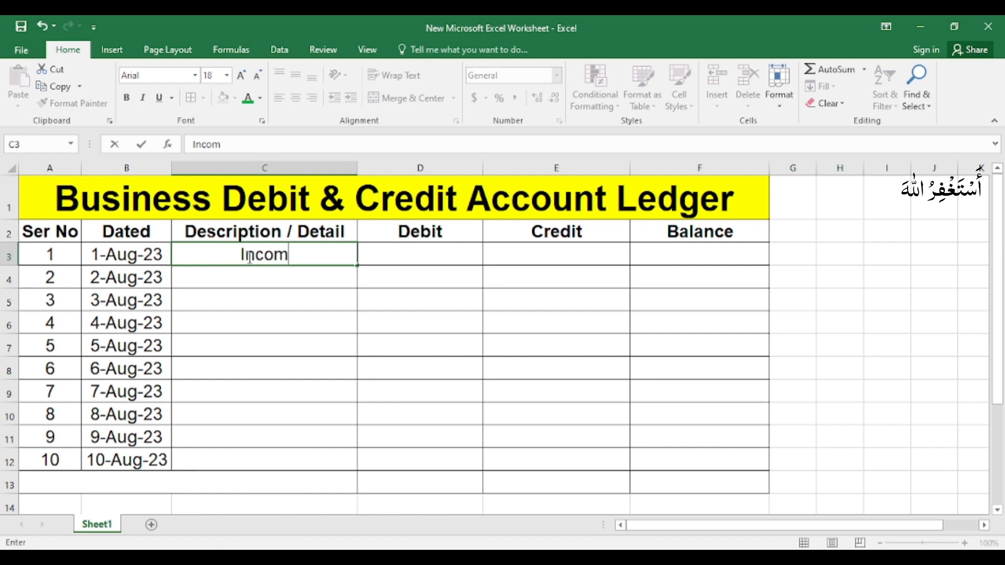
type("e")
key("Tab")
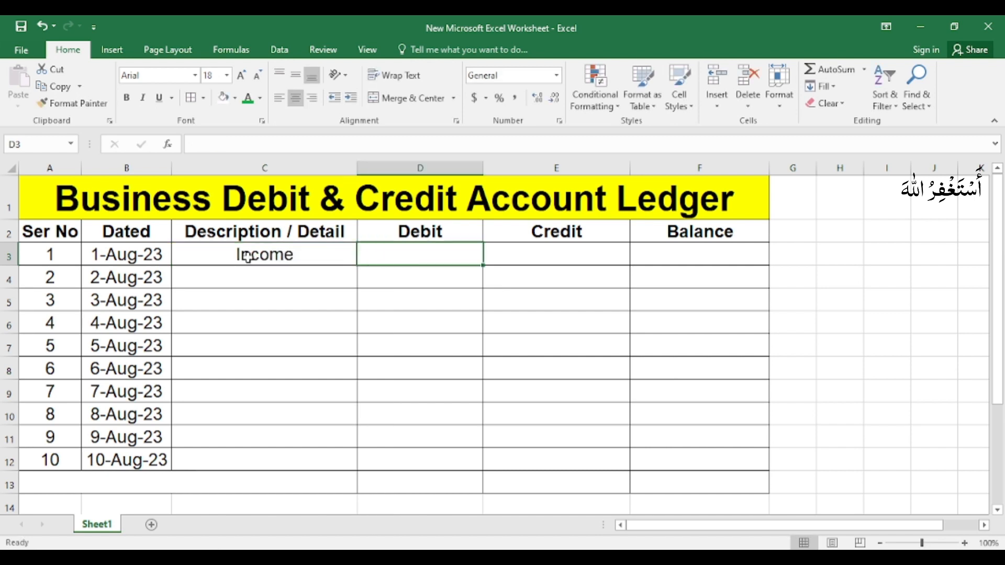
type("500")
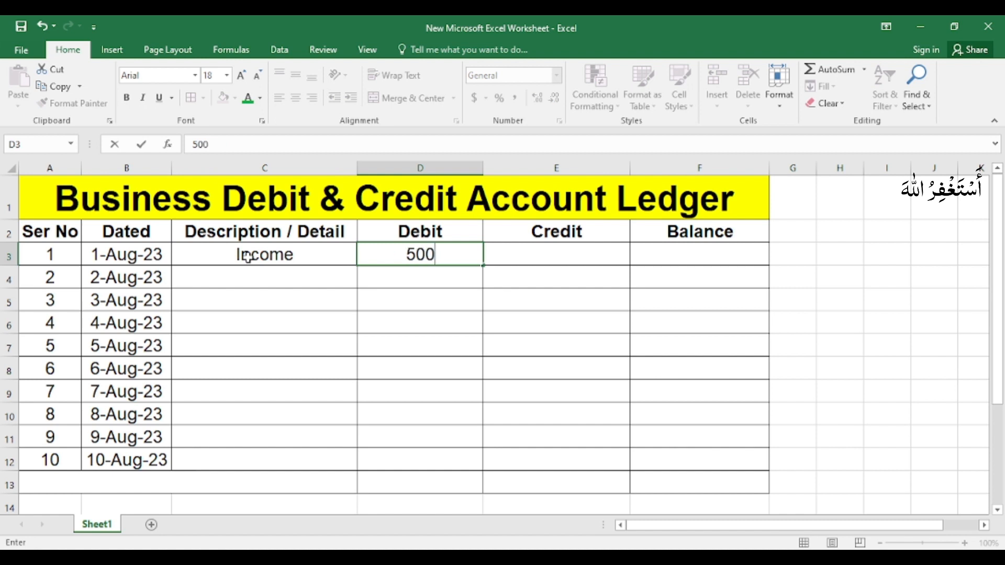
type("000")
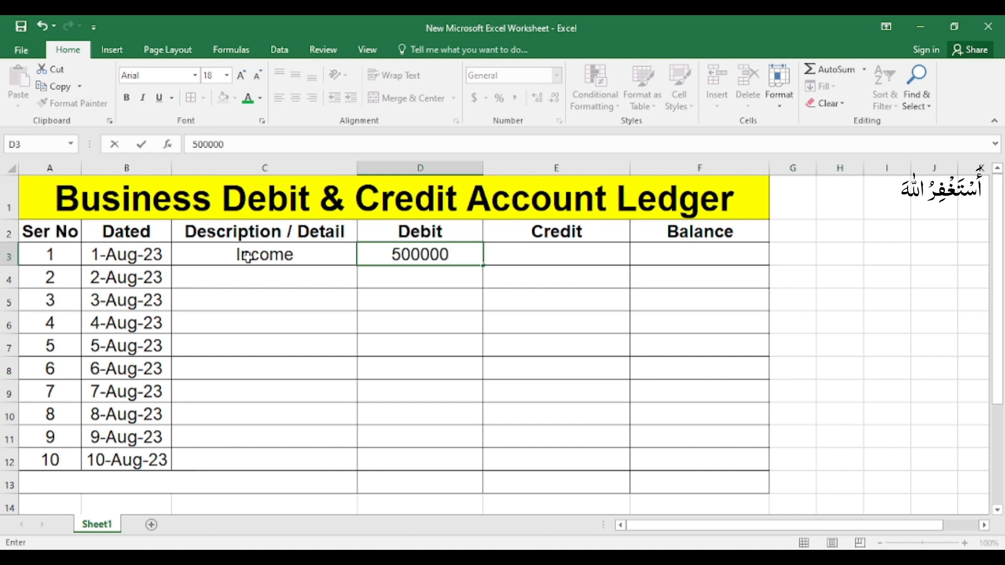
key("Tab")
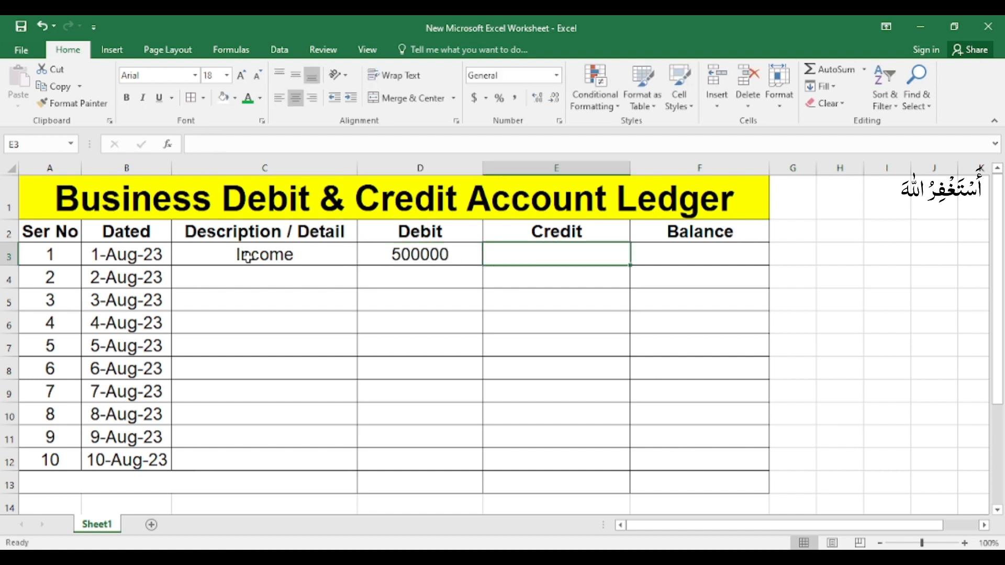
Make the first Balance cell, F3, equal to the row's debit with the formula =D3.
key("Tab")
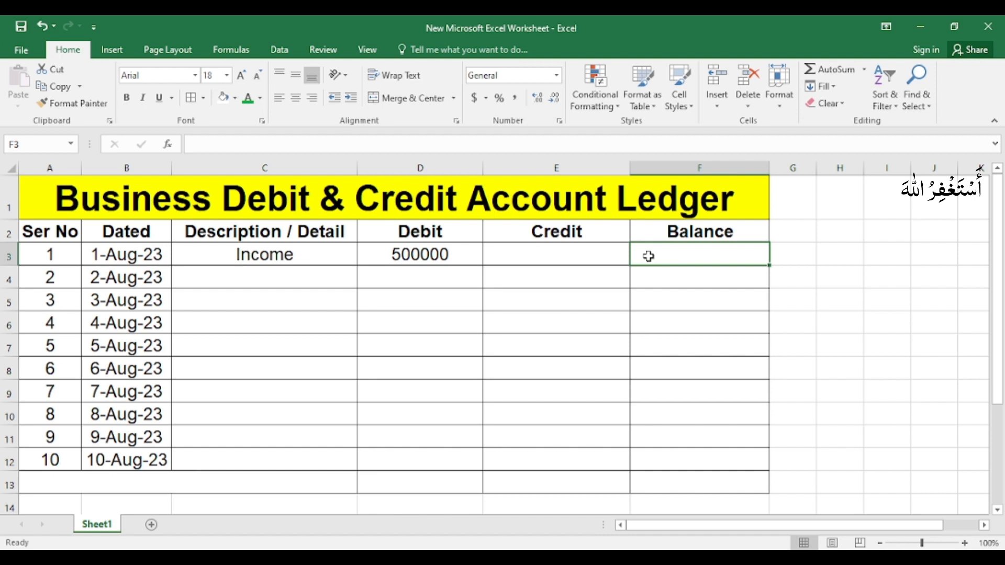
type("=")
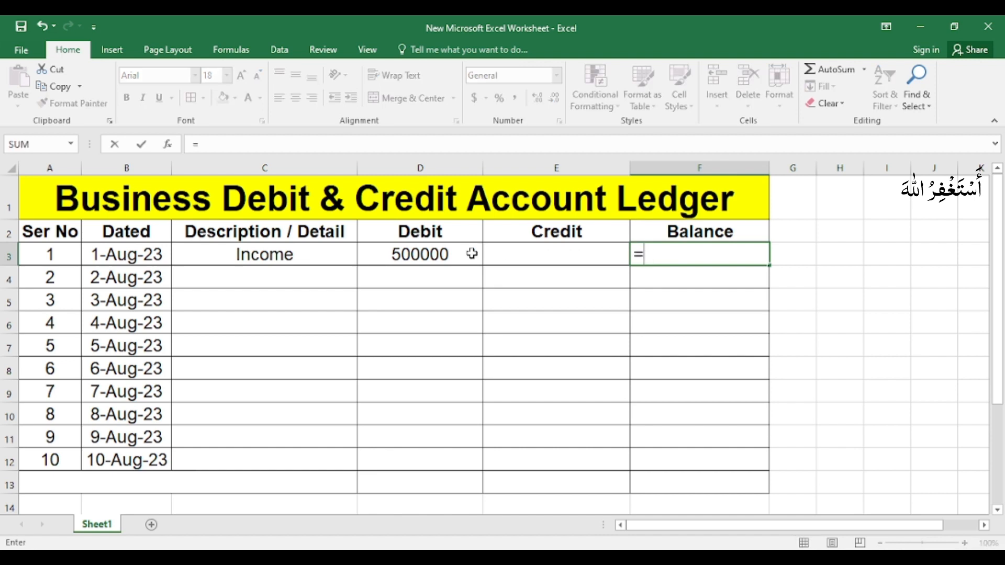
left_click(444, 253)
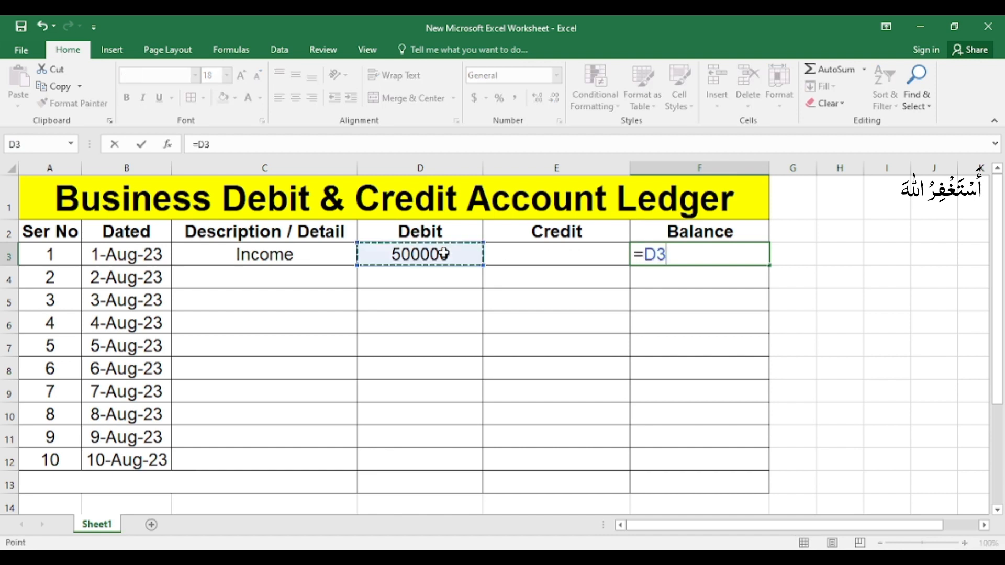
key("Return")
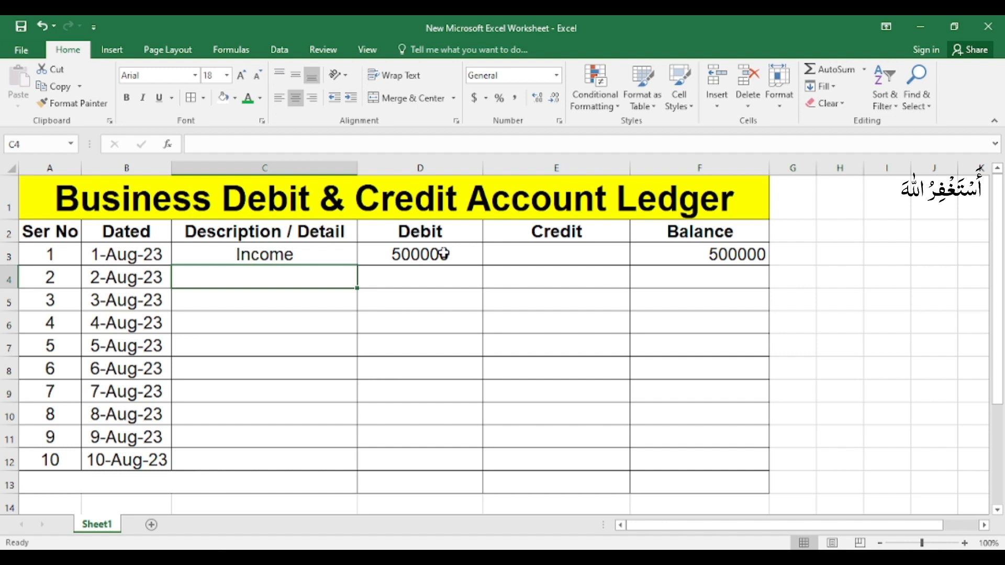
left_click(426, 254)
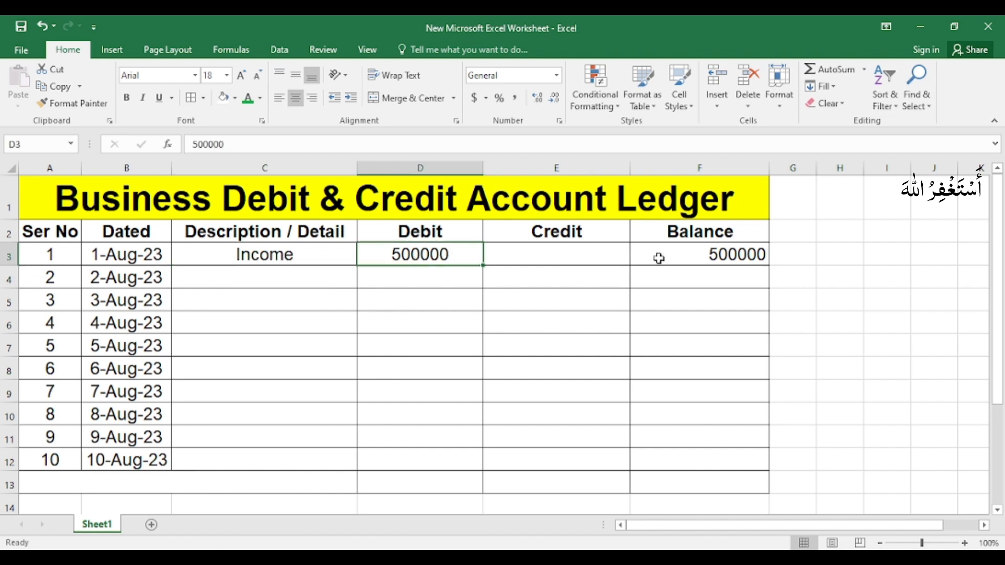
left_click(686, 256)
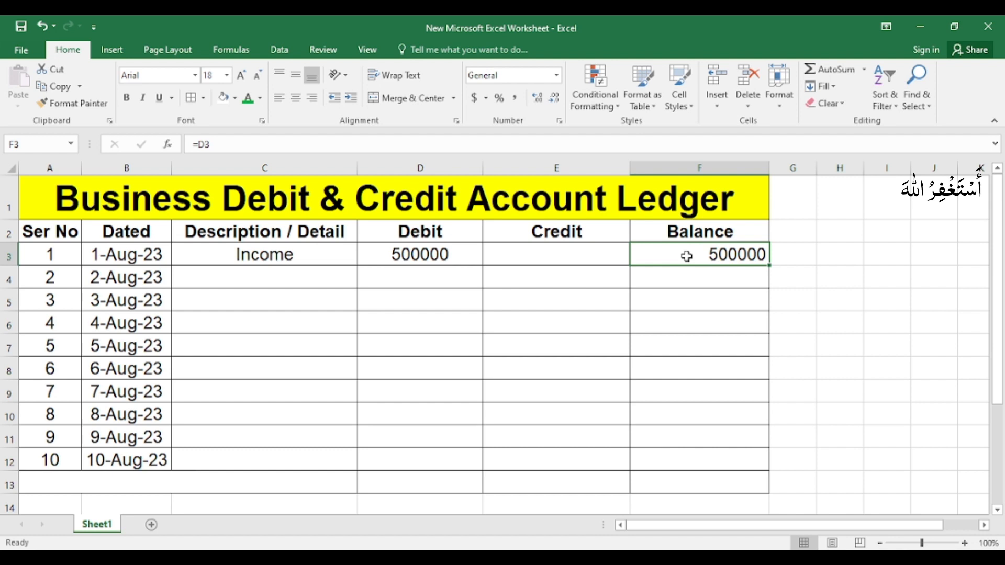
Record the second ledger entry in row 4 with the description Expense and a credit of 50000.
left_click(292, 277)
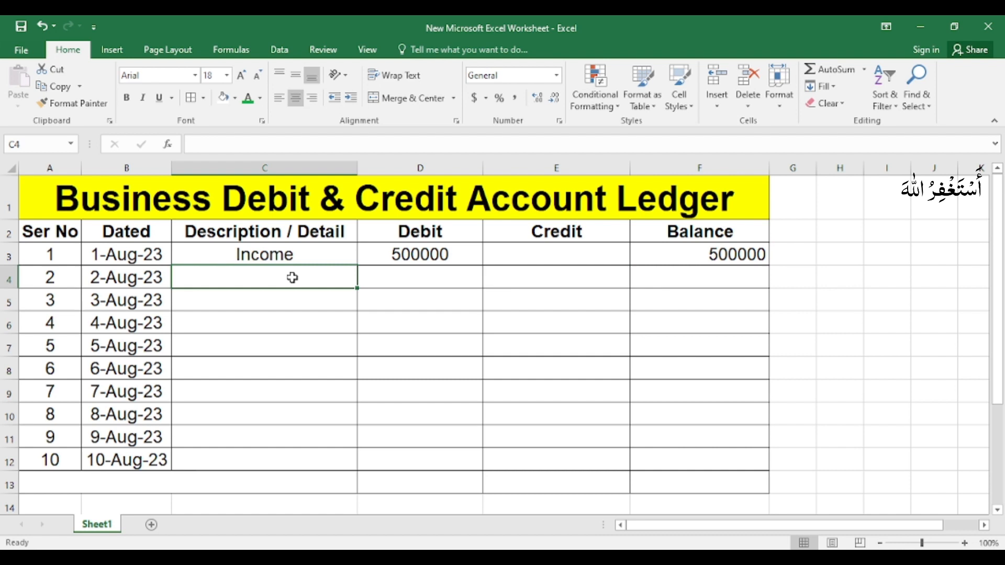
type("Expense")
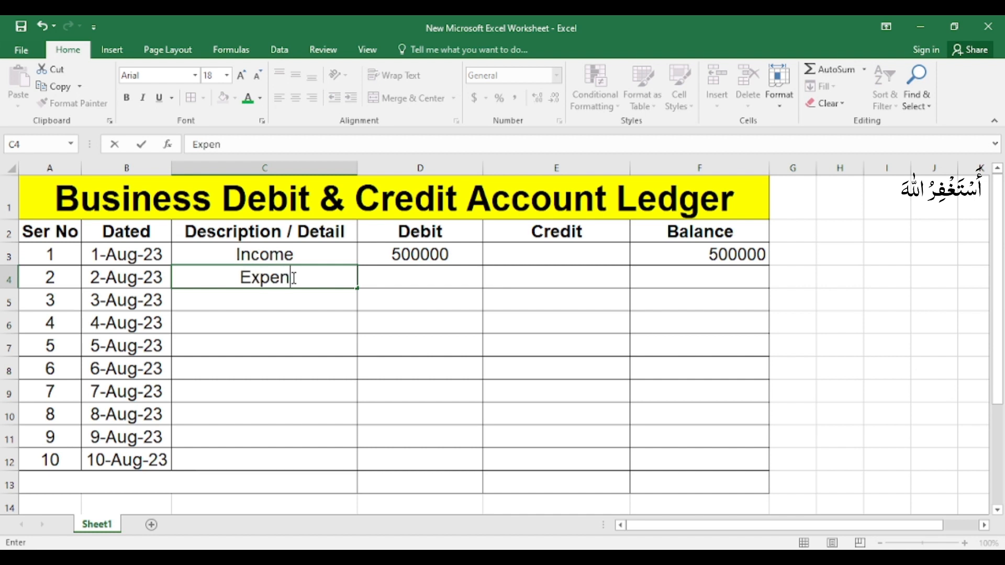
key("Tab")
key("Tab")
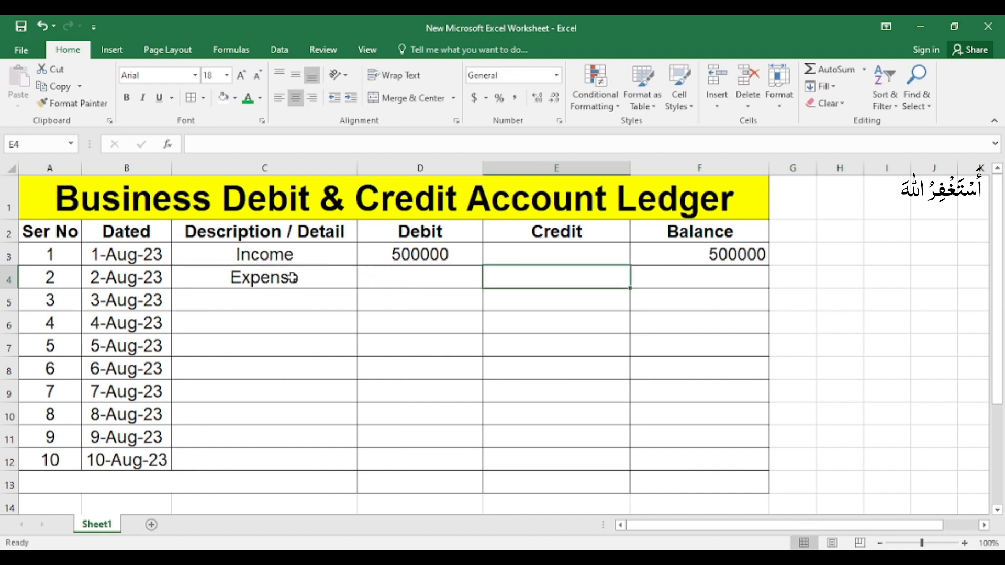
type("5")
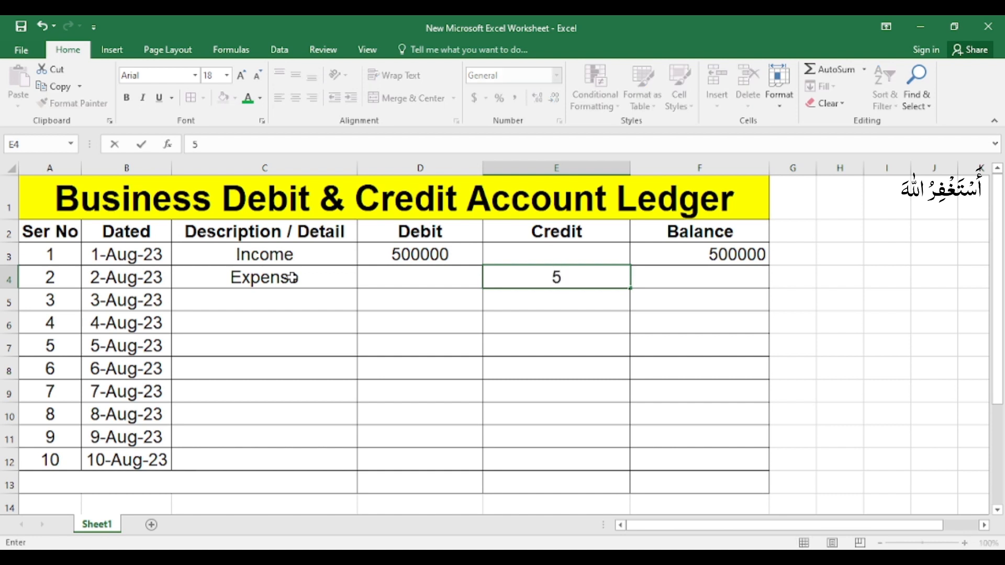
type("0000")
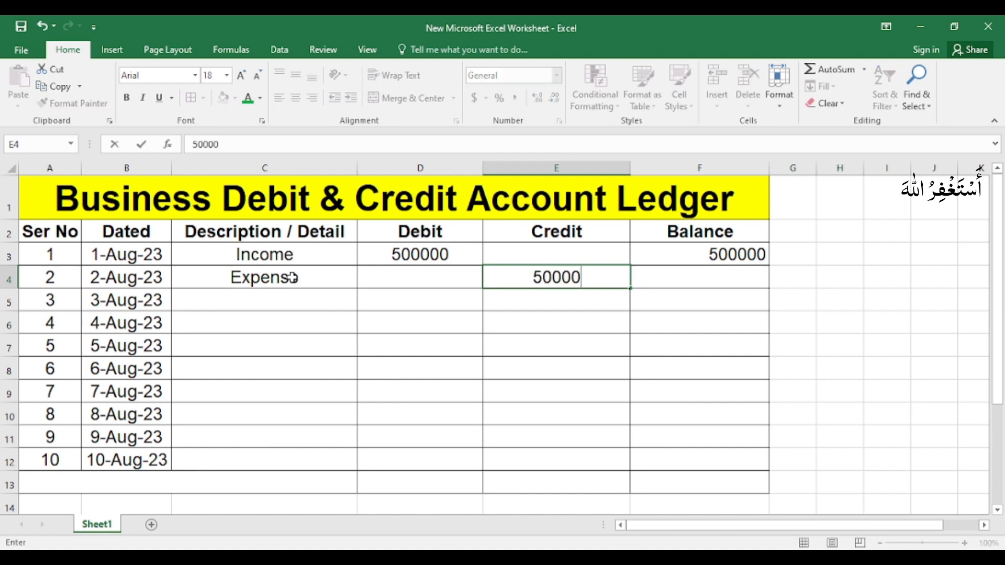
key("Tab")
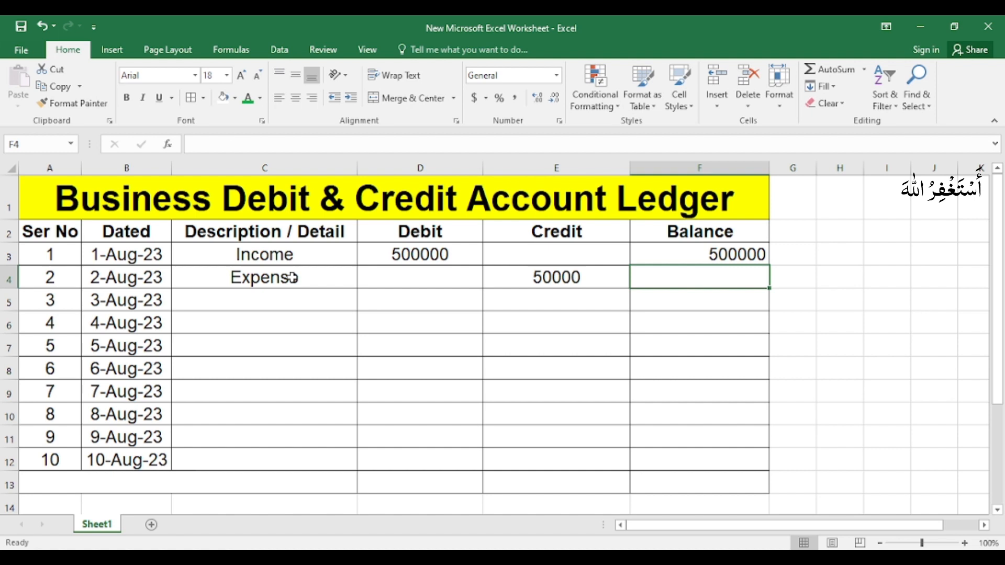
Calculate the running balance in F4 with the formula =F3+D4-E4.
type("=")
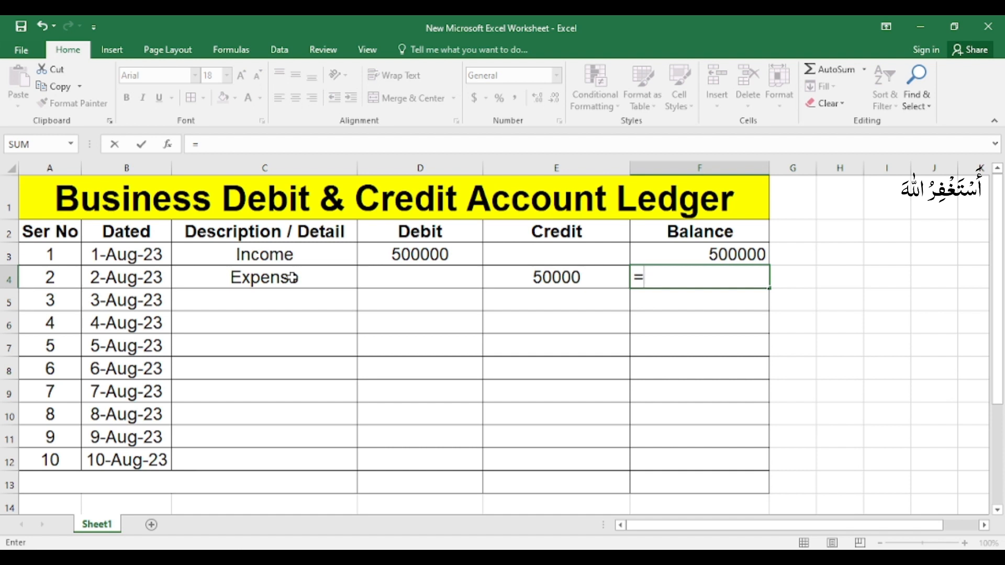
left_click(672, 256)
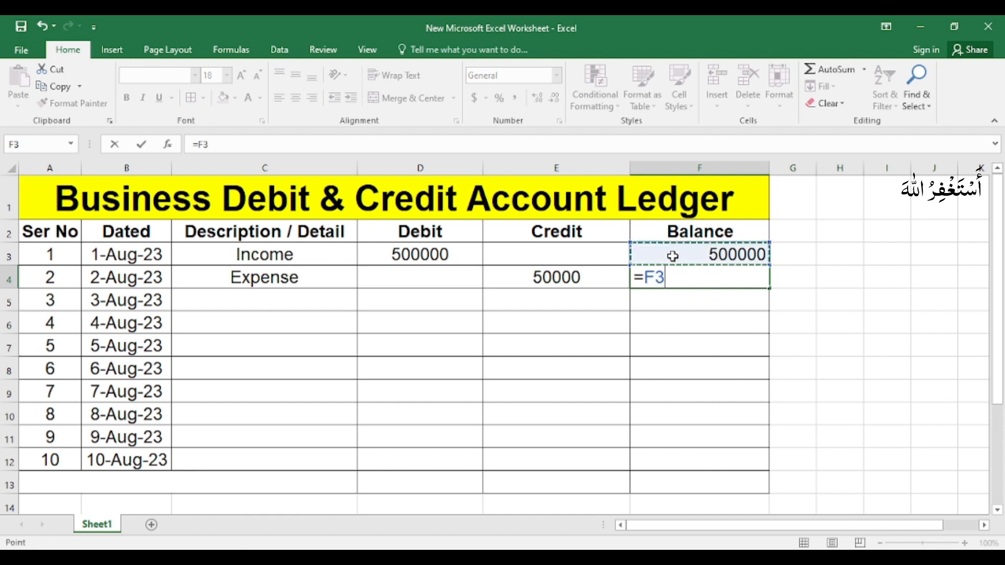
type("+")
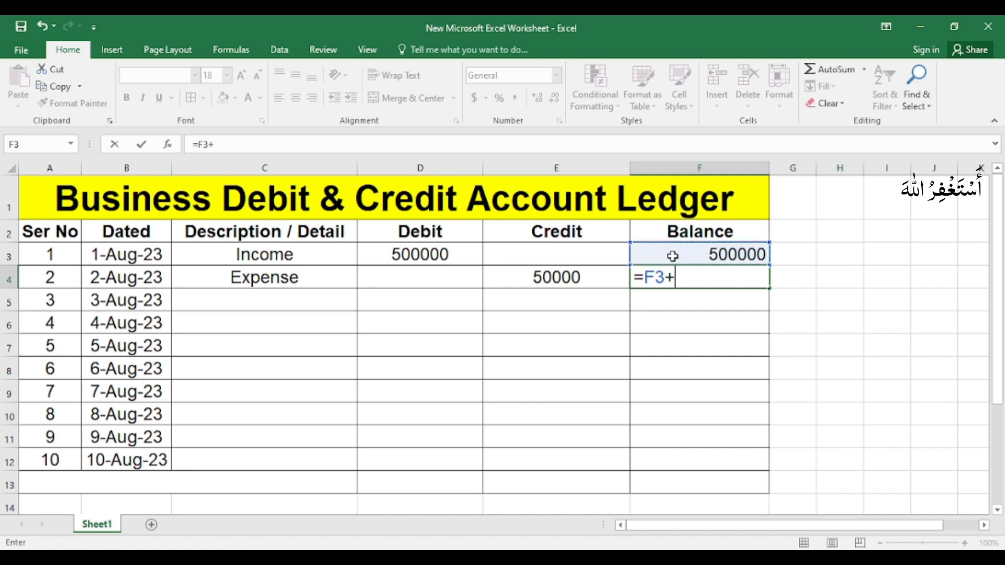
left_click(423, 274)
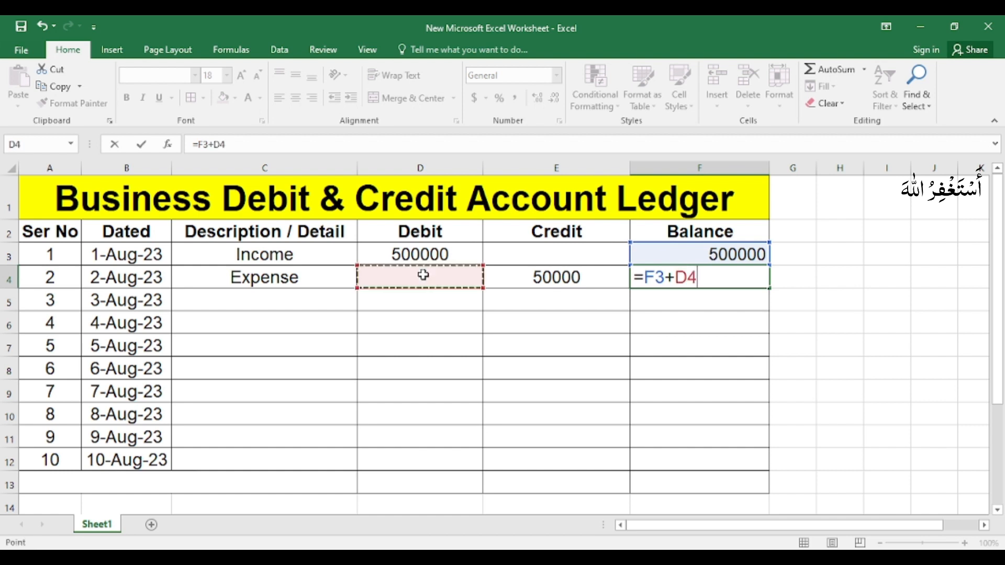
type("-")
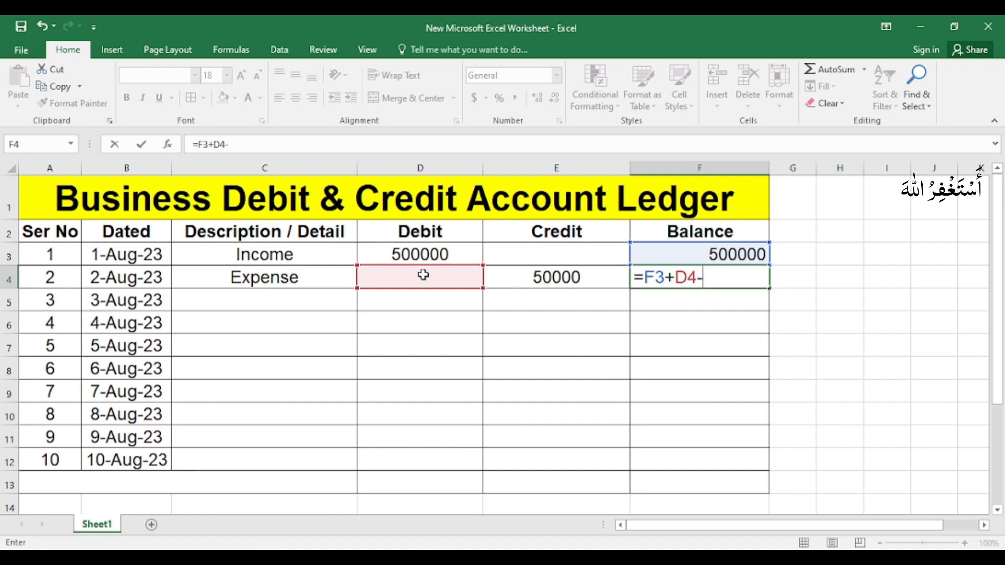
left_click(540, 278)
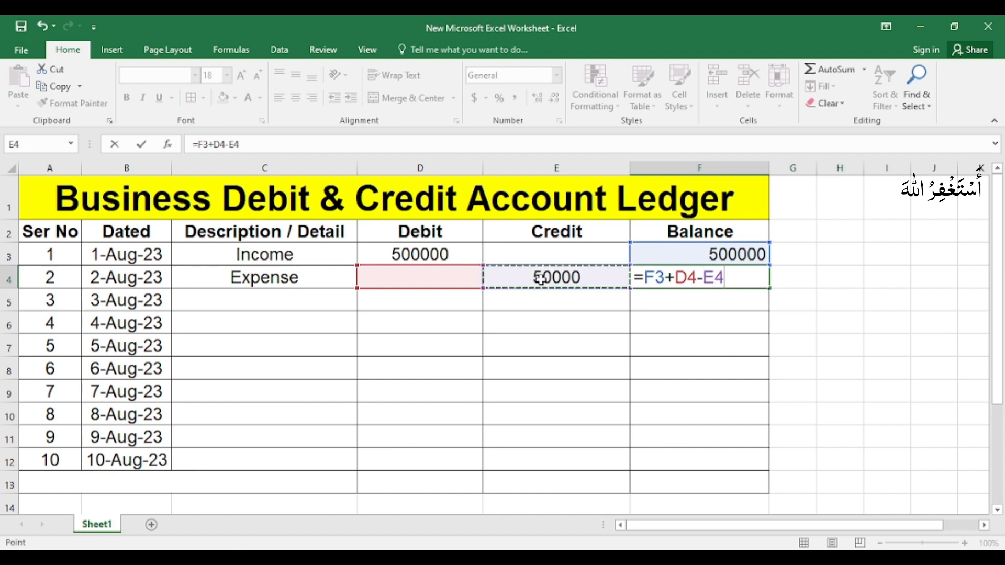
key("Return")
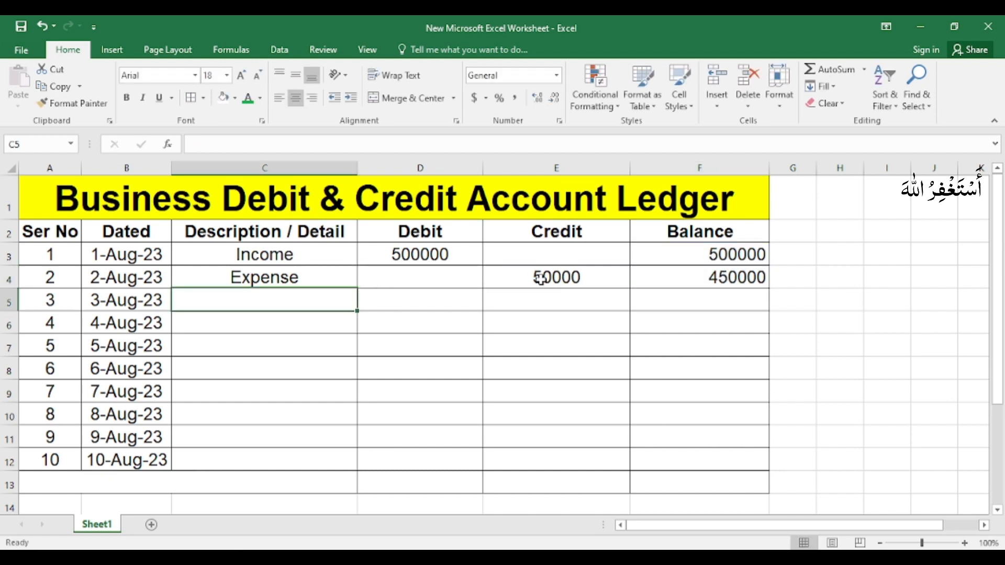
left_click(451, 255)
left_click(701, 256)
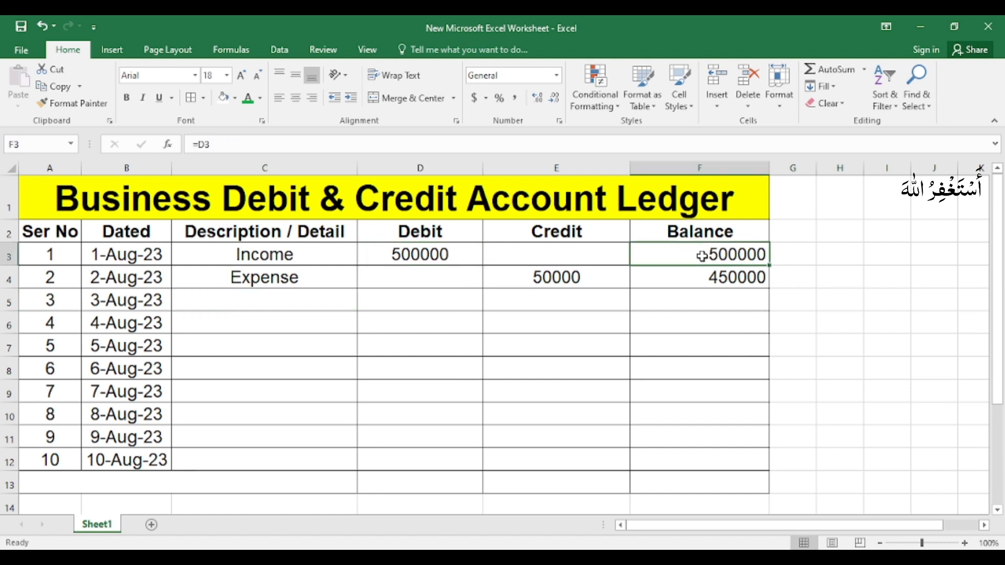
left_click(568, 277)
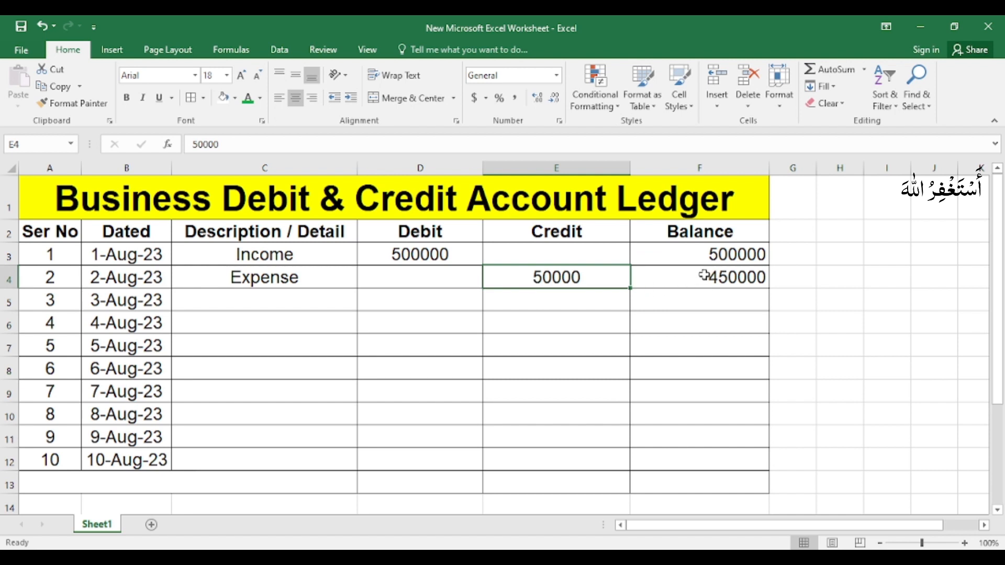
left_click(703, 276)
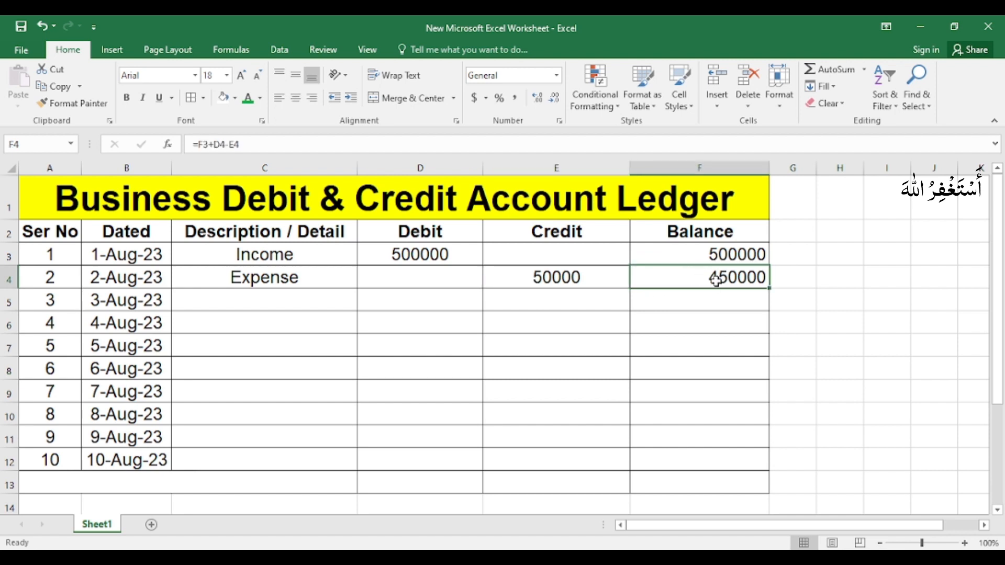
left_click(328, 304)
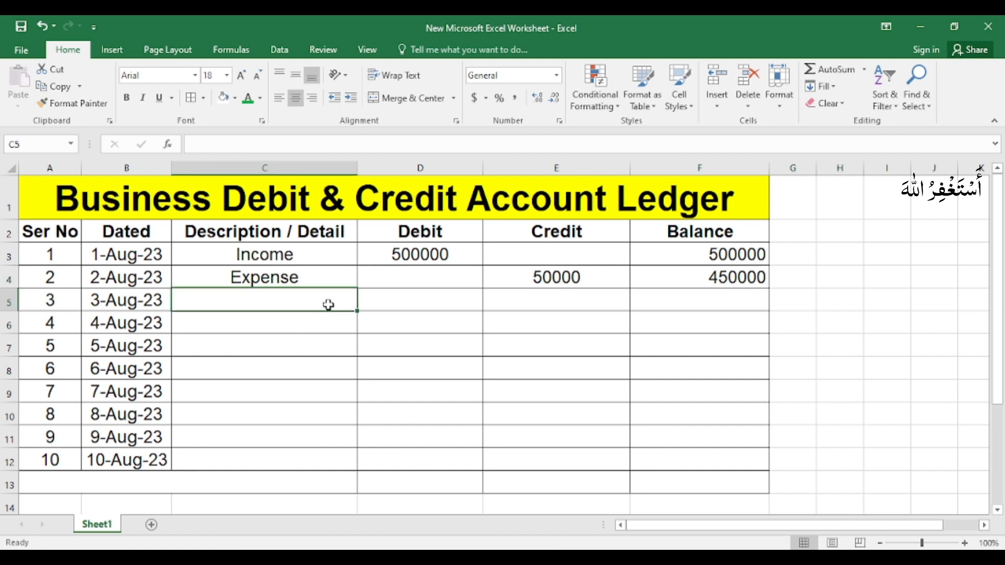
type("In")
key("Tab")
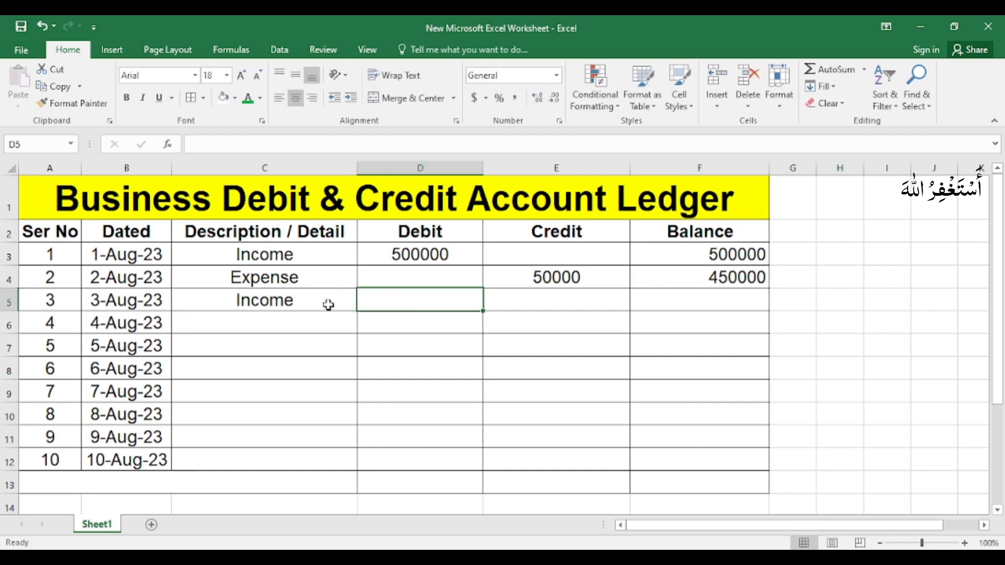
type("5")
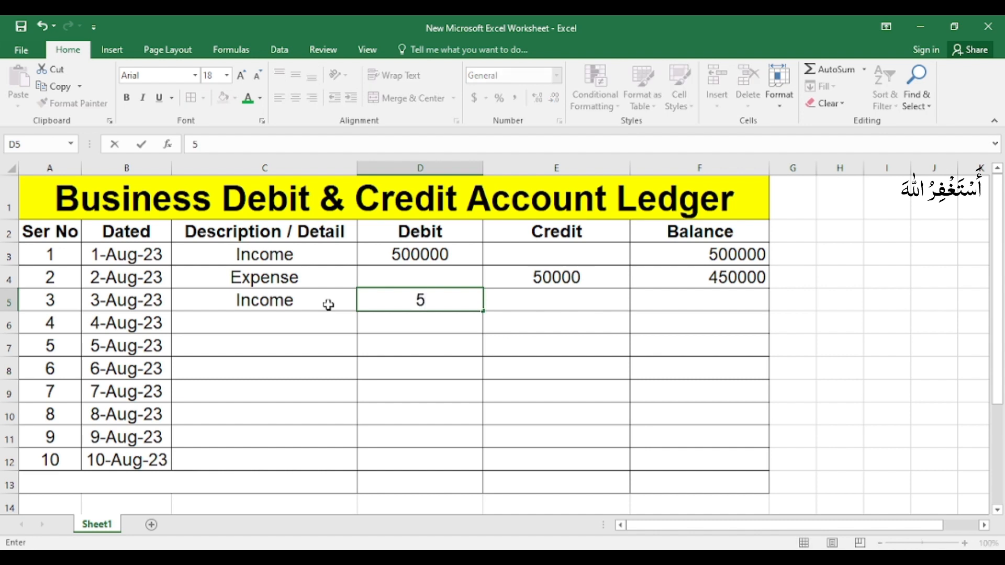
key("BackSpace")
type("60000")
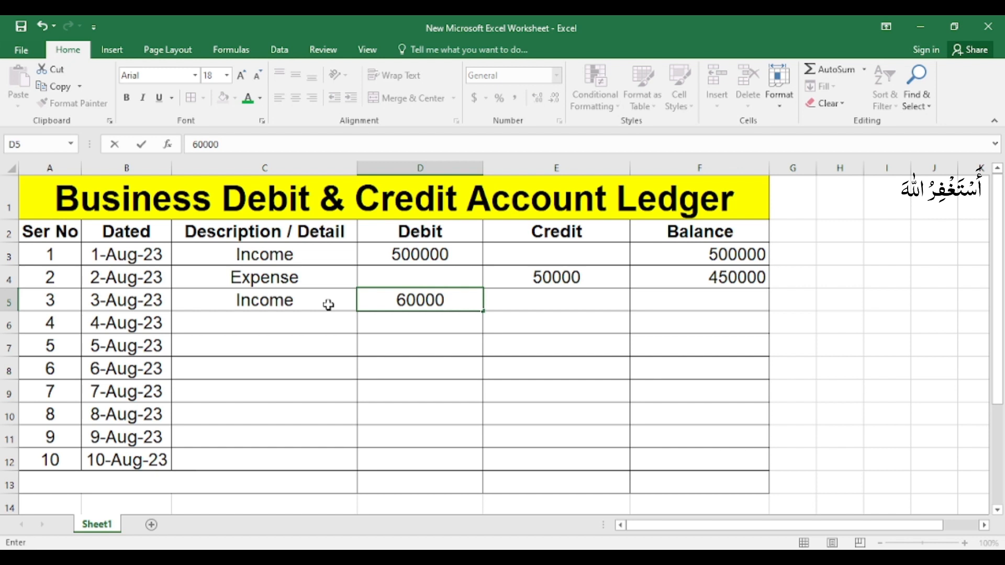
key("Tab")
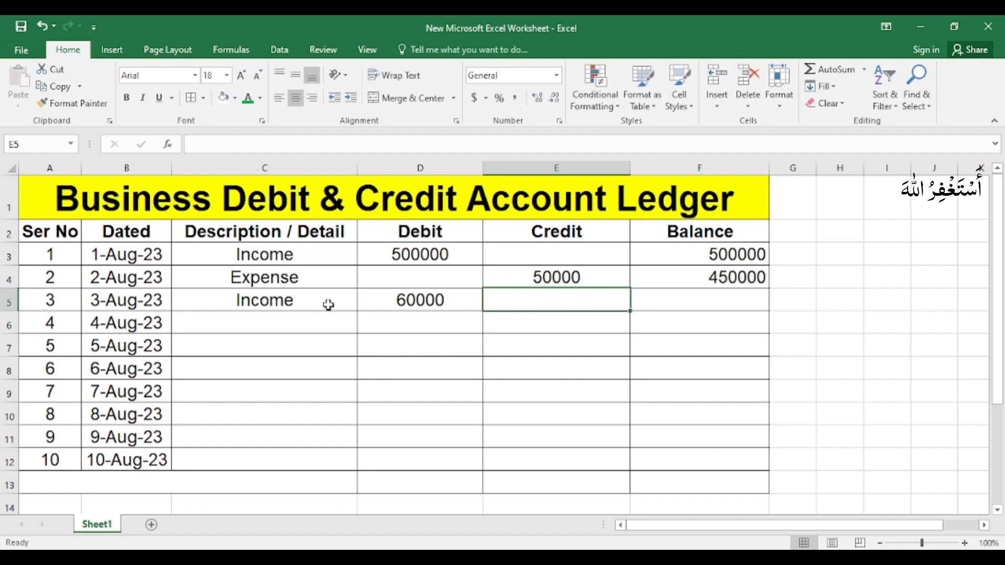
left_click(309, 300)
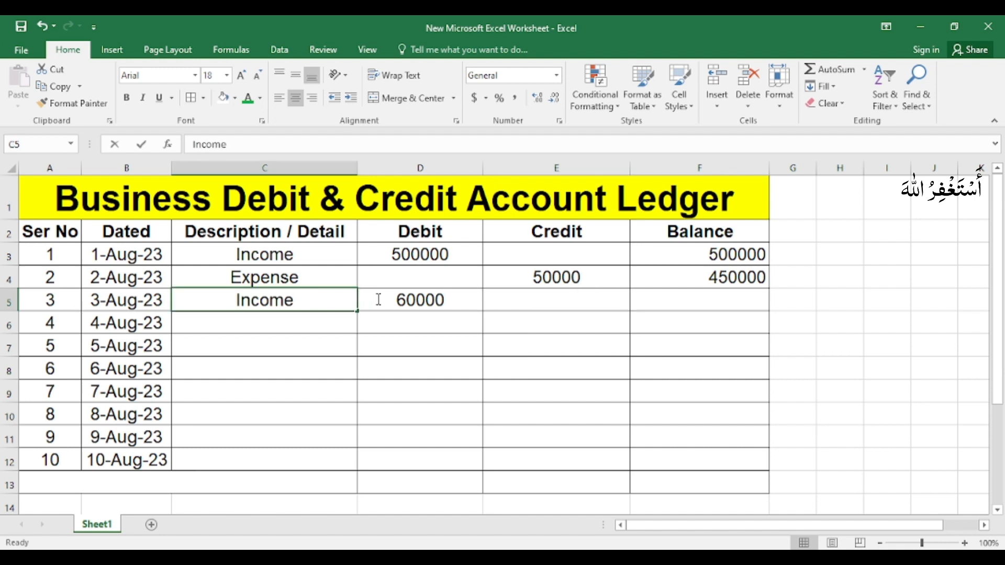
left_click(459, 348)
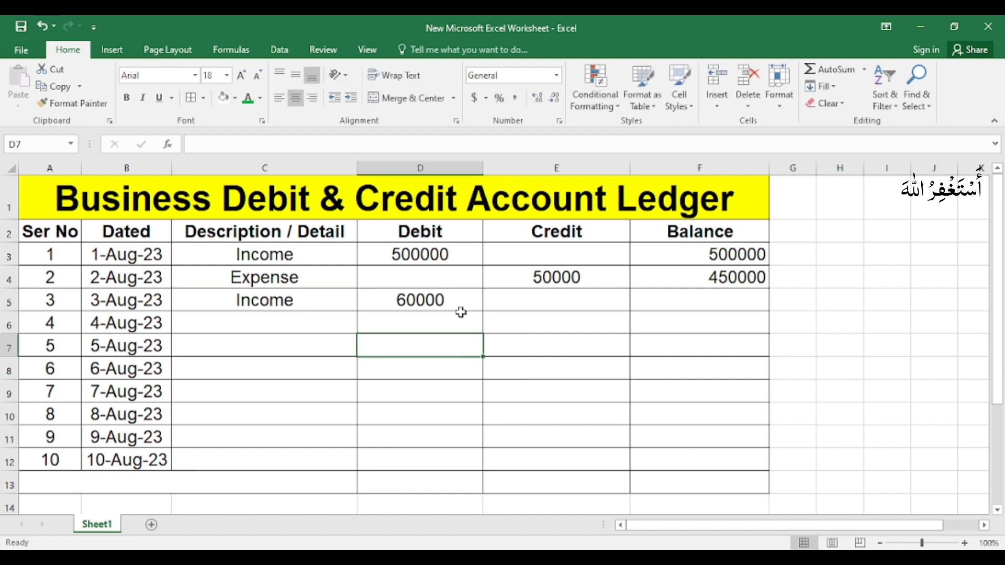
left_click_drag(456, 304, 281, 300)
key("Delete")
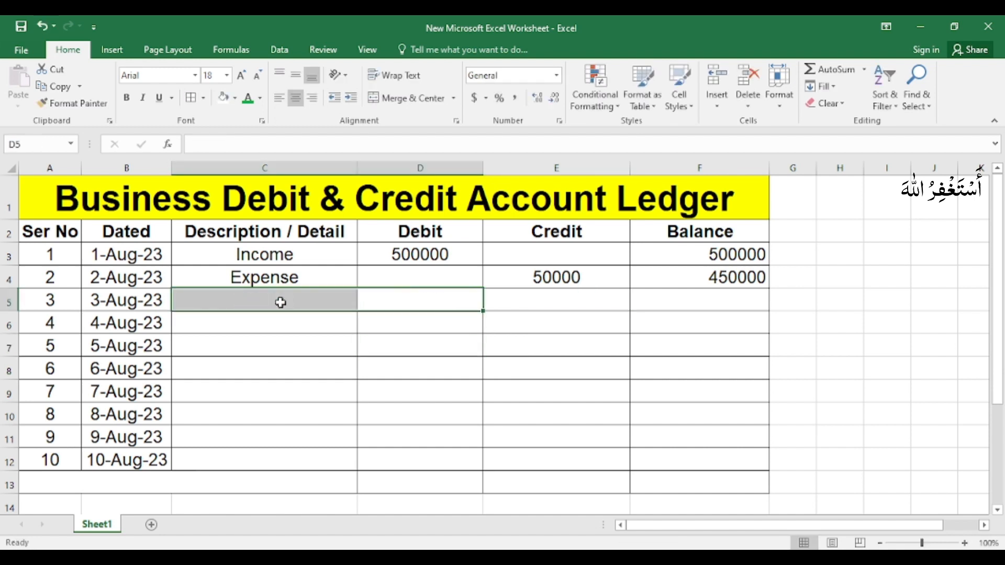
Fill the running balance formula from F4 down to F12 and check the copied formula in F5.
left_click(710, 298)
left_click(718, 275)
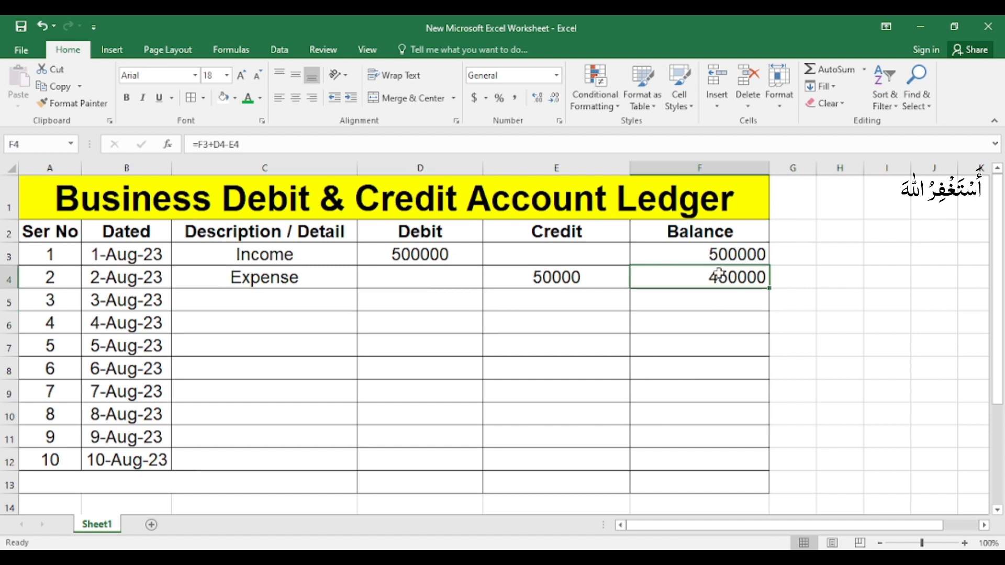
left_click_drag(768, 287, 768, 467)
left_click(674, 325)
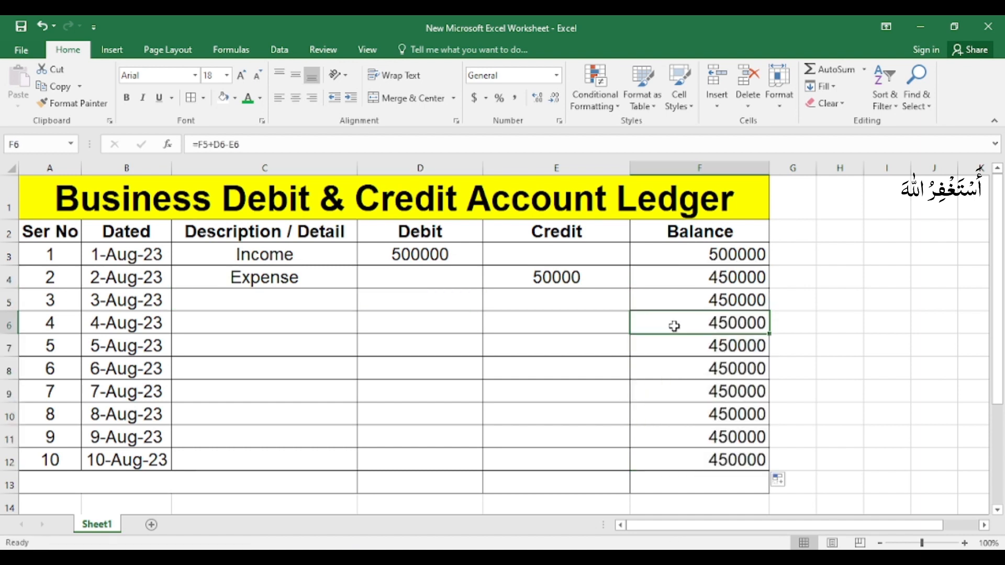
left_click(718, 299)
double_click(718, 300)
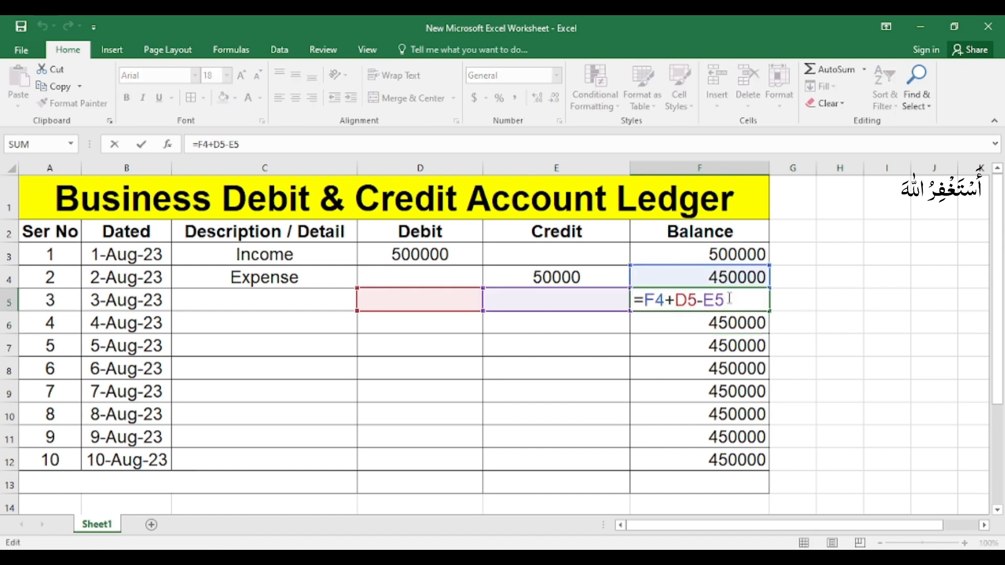
key("Escape")
Record the third ledger entry in row 5 with the description Income and a debit of 60000.
left_click_drag(276, 306, 554, 451)
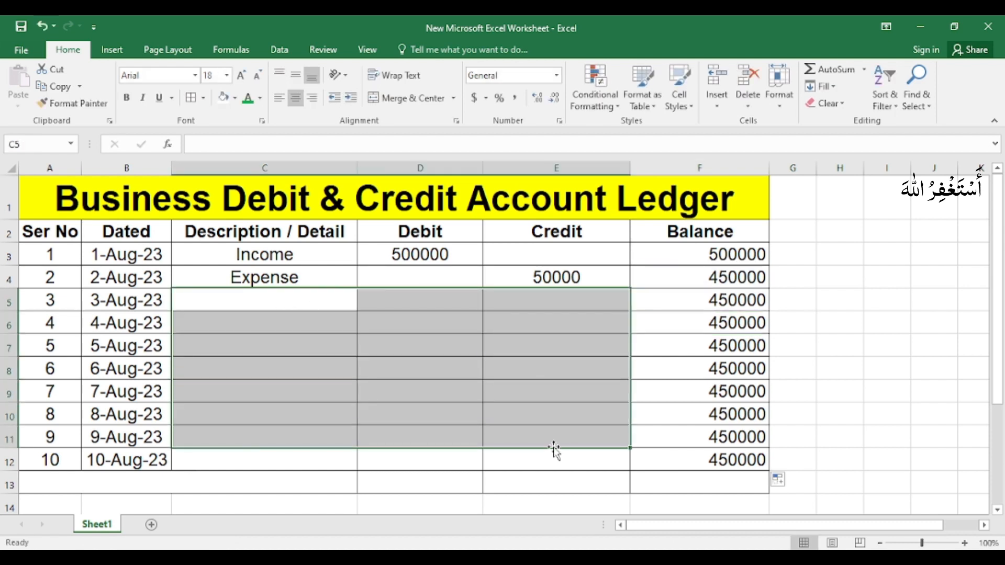
left_click(539, 323)
left_click(280, 294)
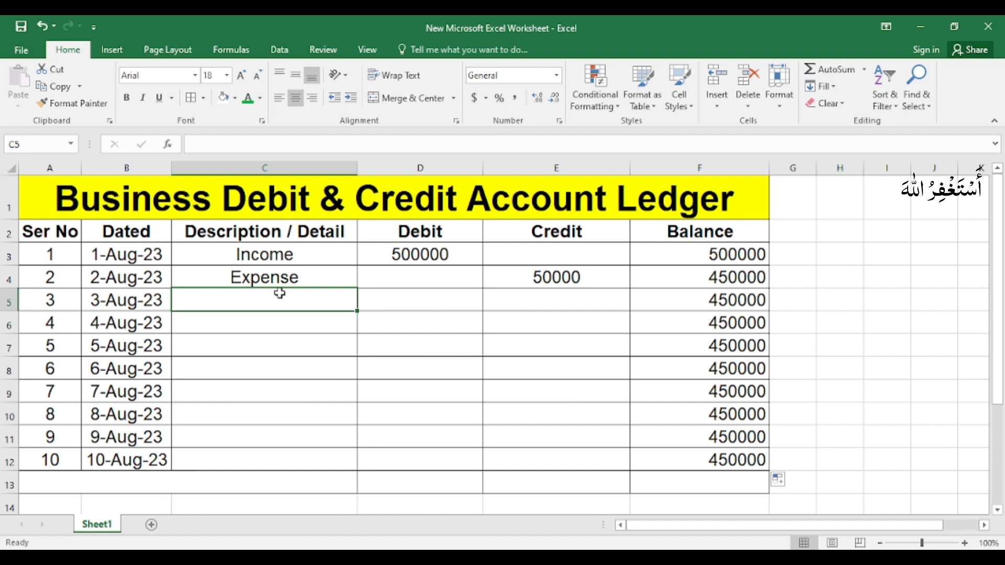
type("Income")
key("Tab")
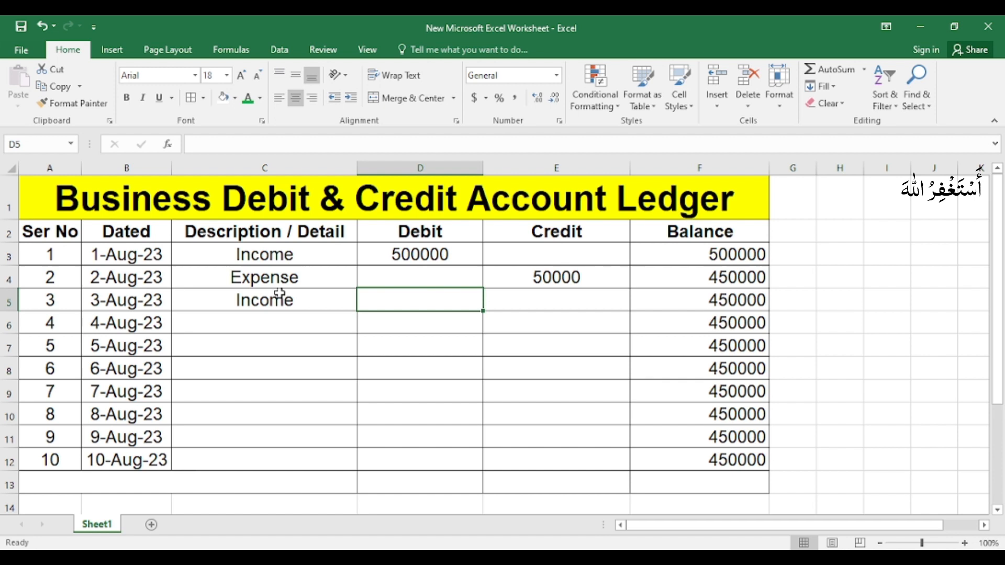
left_click(715, 295)
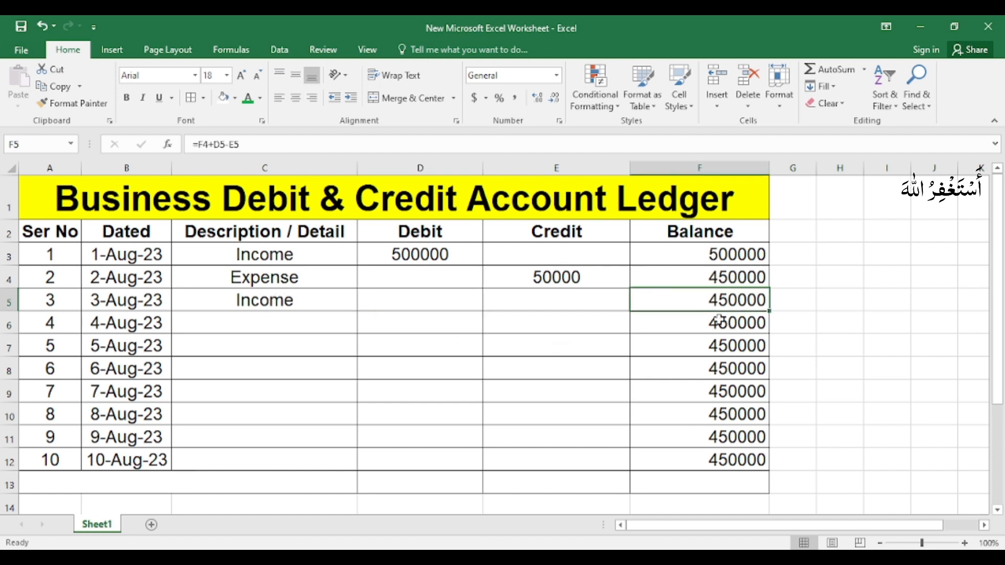
left_click(719, 320)
left_click(453, 301)
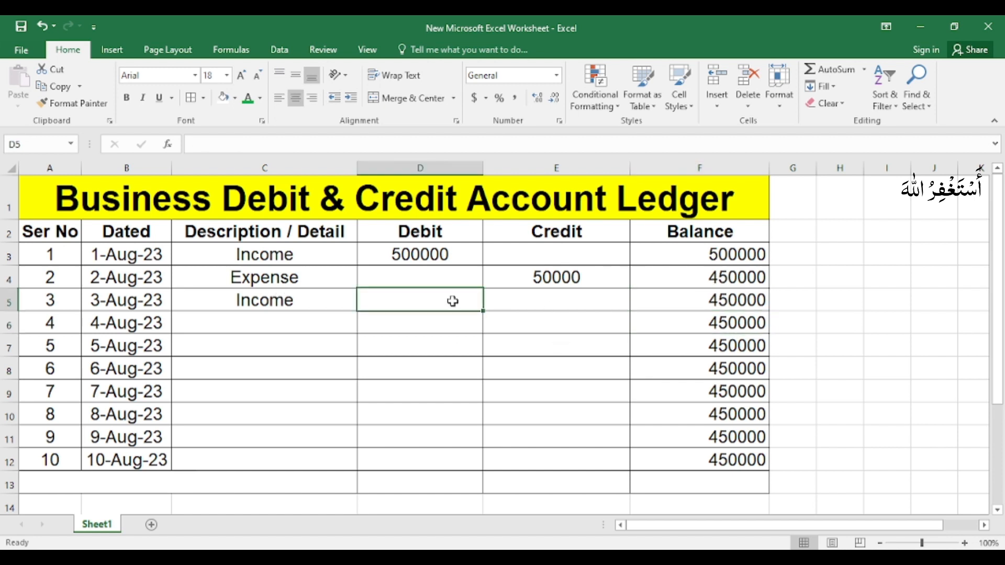
type("60000")
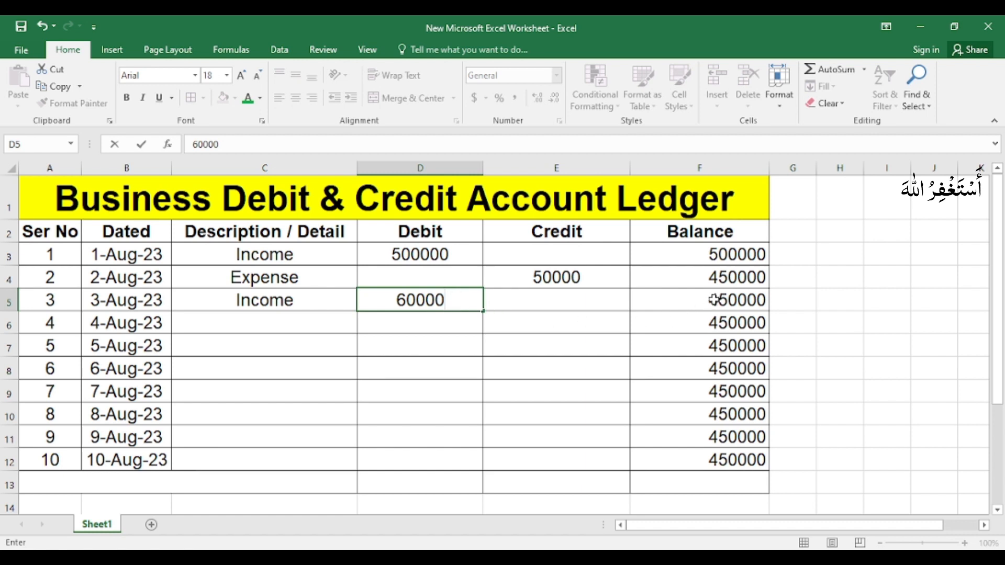
key("Tab")
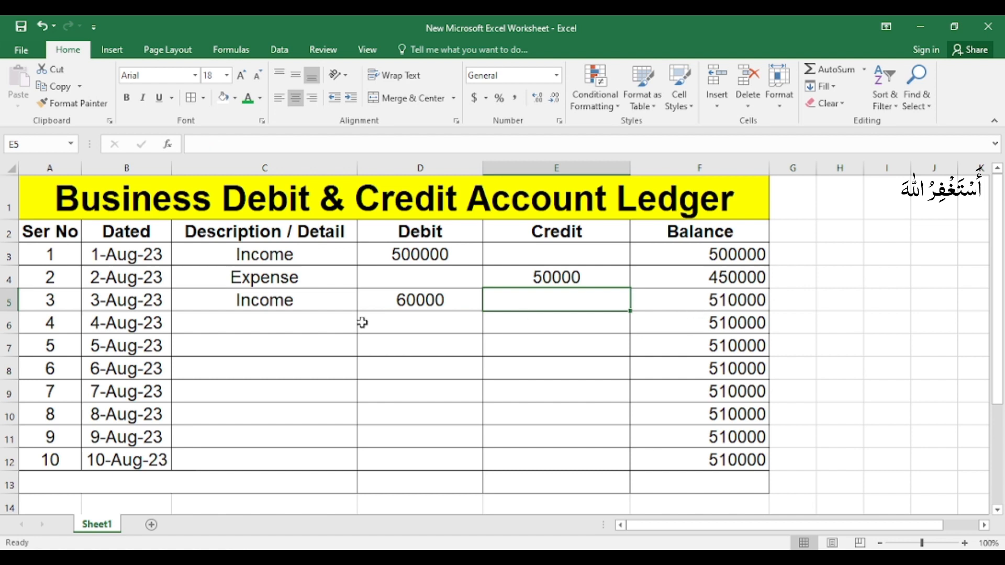
Record the fourth ledger entry in row 6 with the description Income and a debit of 60000.
left_click(320, 326)
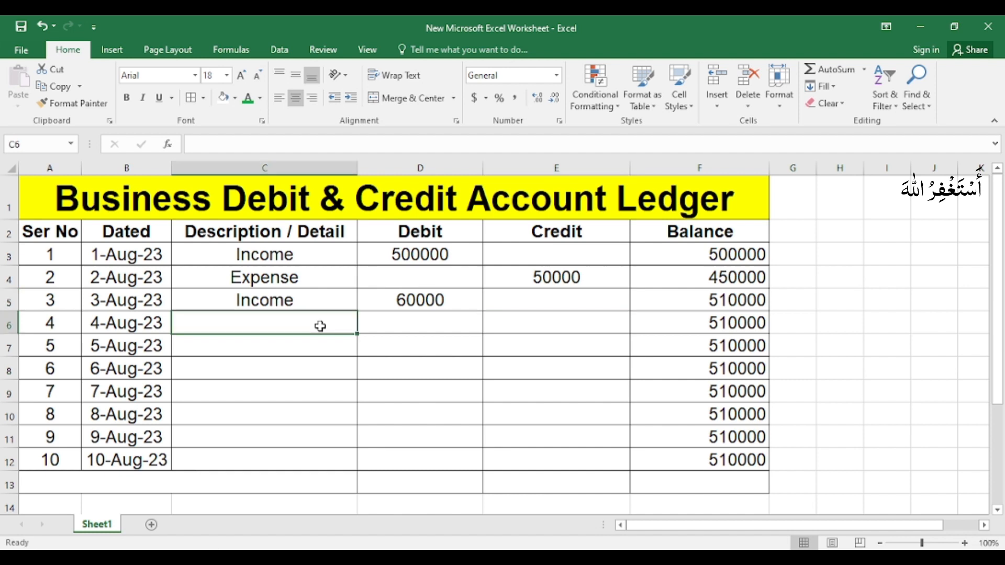
type("Income")
key("Tab")
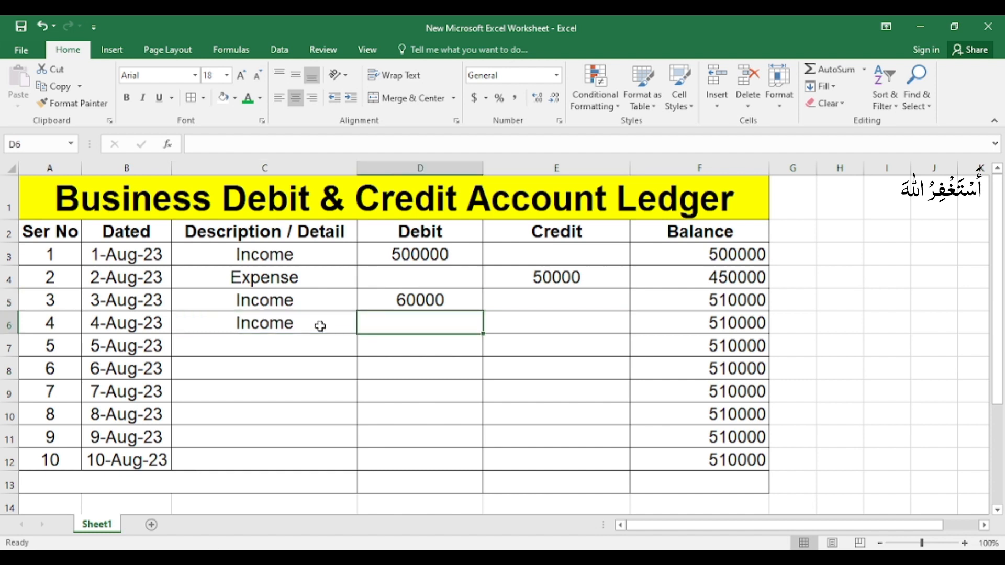
type("60000")
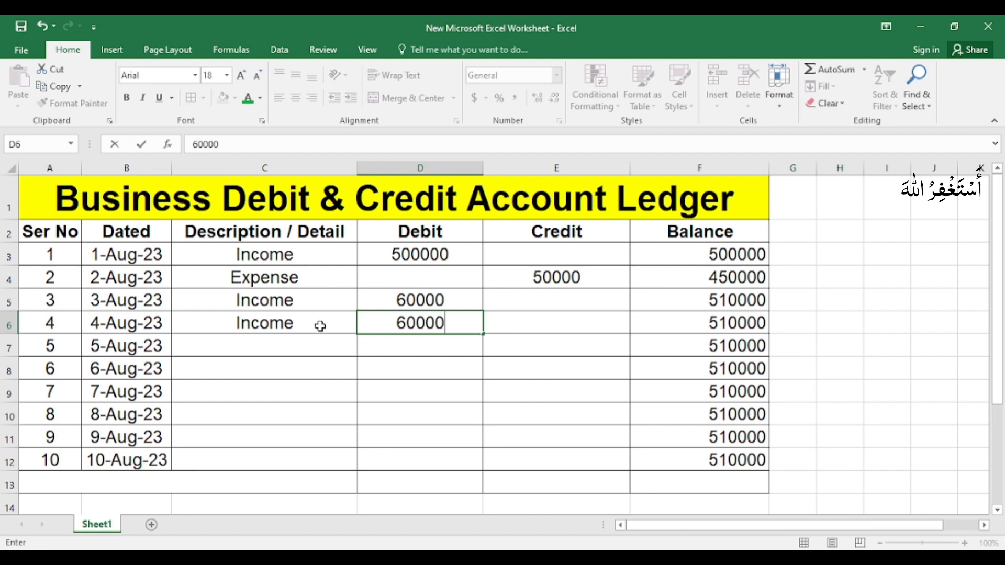
key("Tab")
left_click(720, 323)
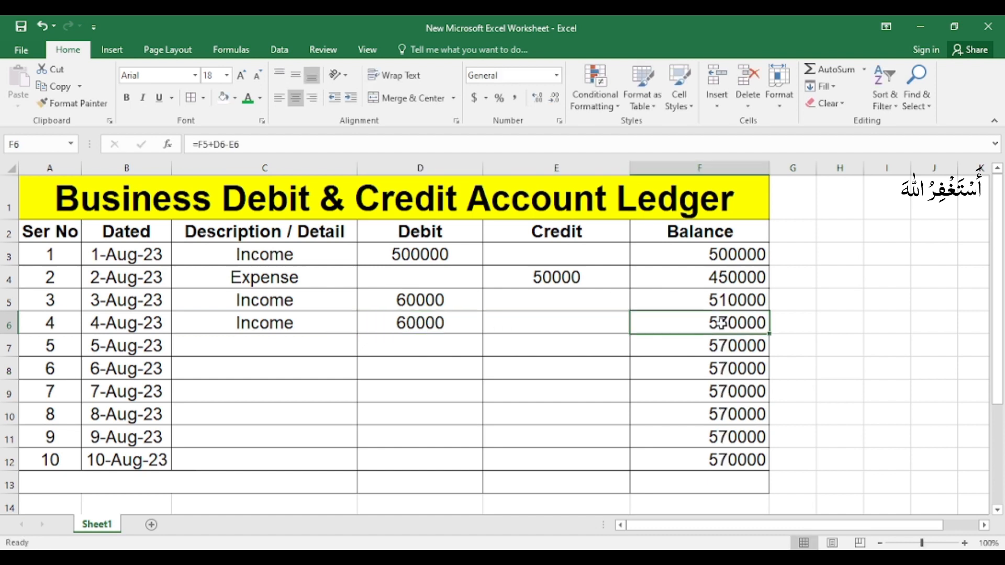
Record the fifth ledger entry in row 7 with the description Expense and a credit of 100000.
left_click(288, 342)
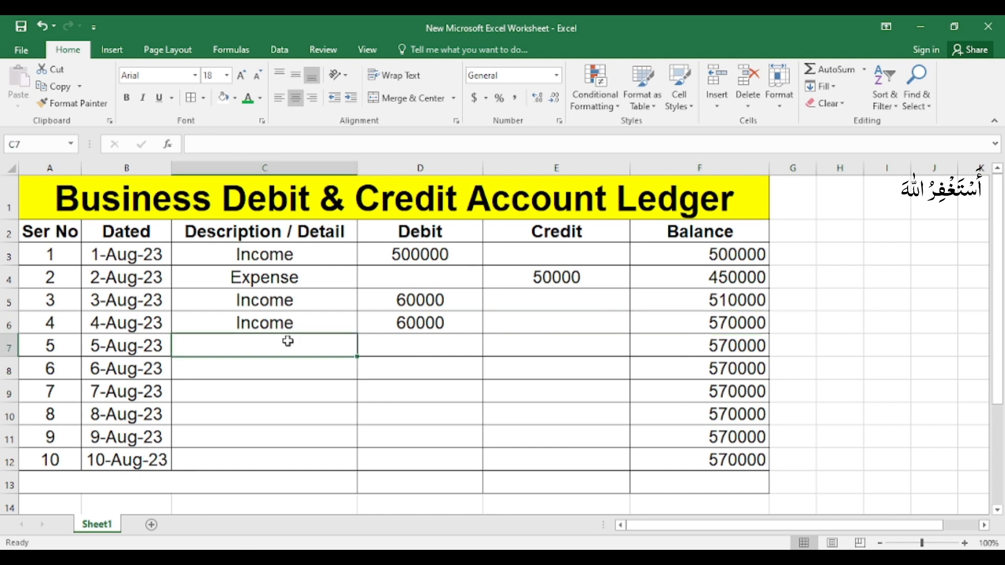
type("Expense")
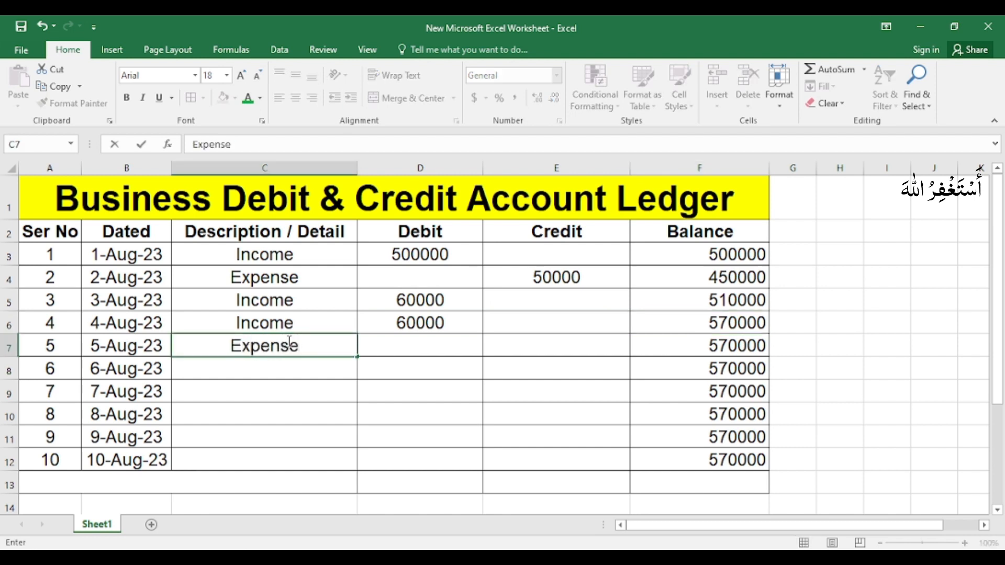
key("Tab")
key("Tab")
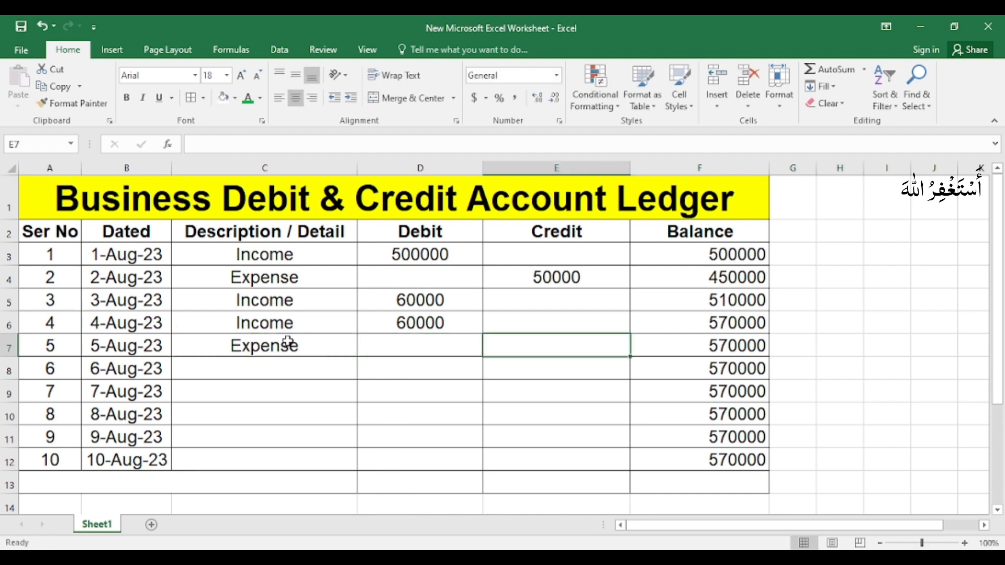
type("1")
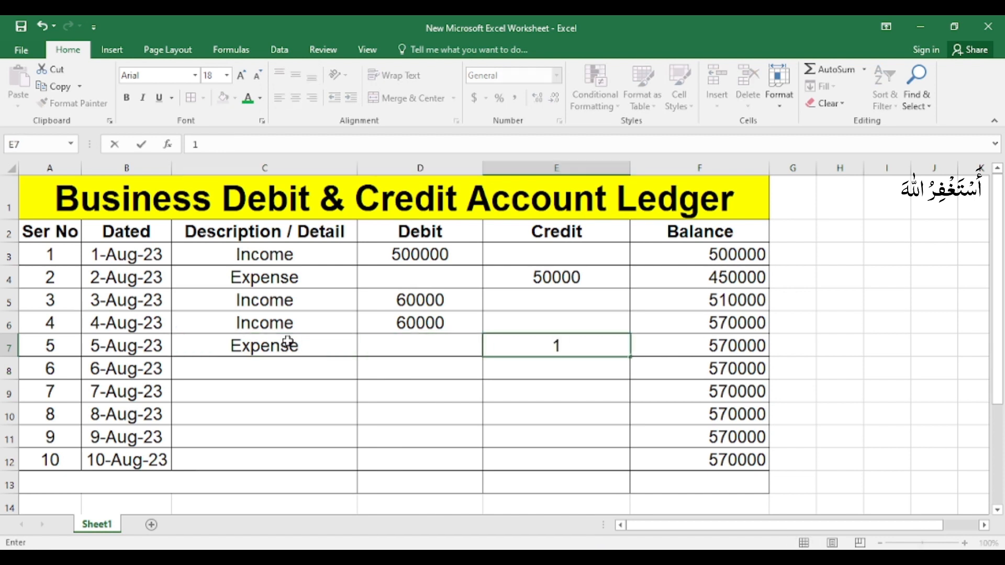
type("00000")
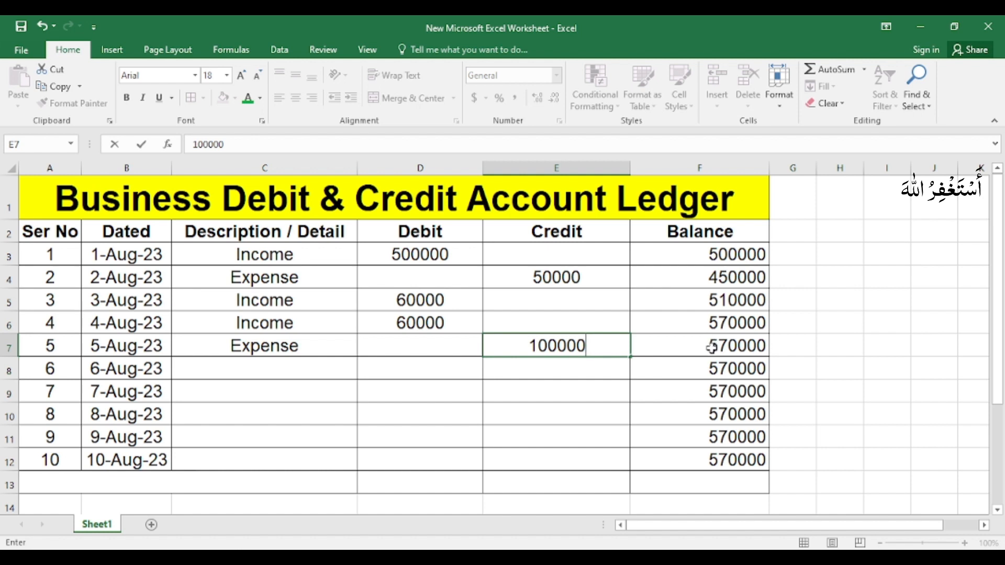
key("Tab")
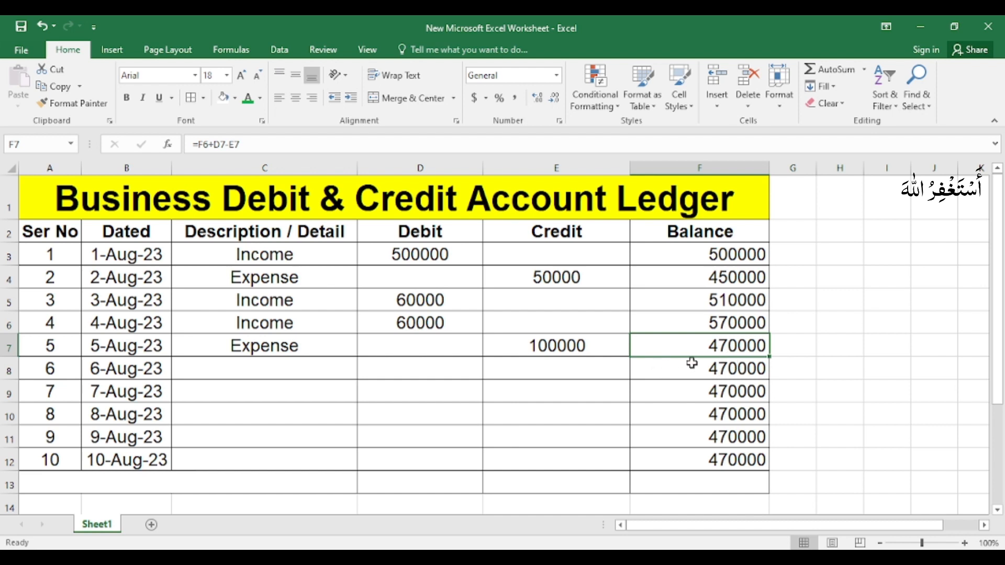
Record the sixth ledger entry in row 8 with the description Expense, copying the 100000 credit from the row above.
left_click(294, 367)
type("Expense")
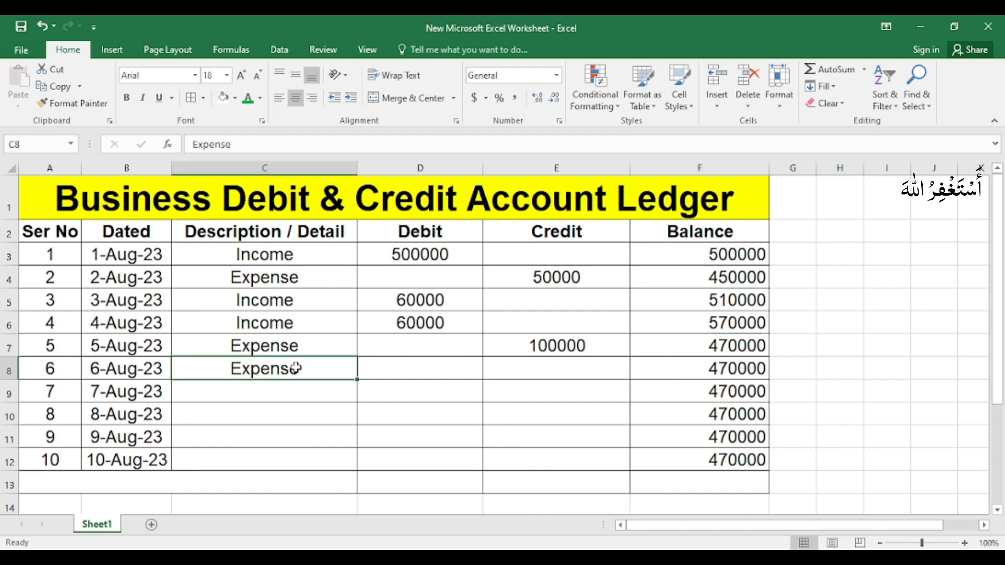
key("Tab")
key("Tab")
key("ctrl+d")
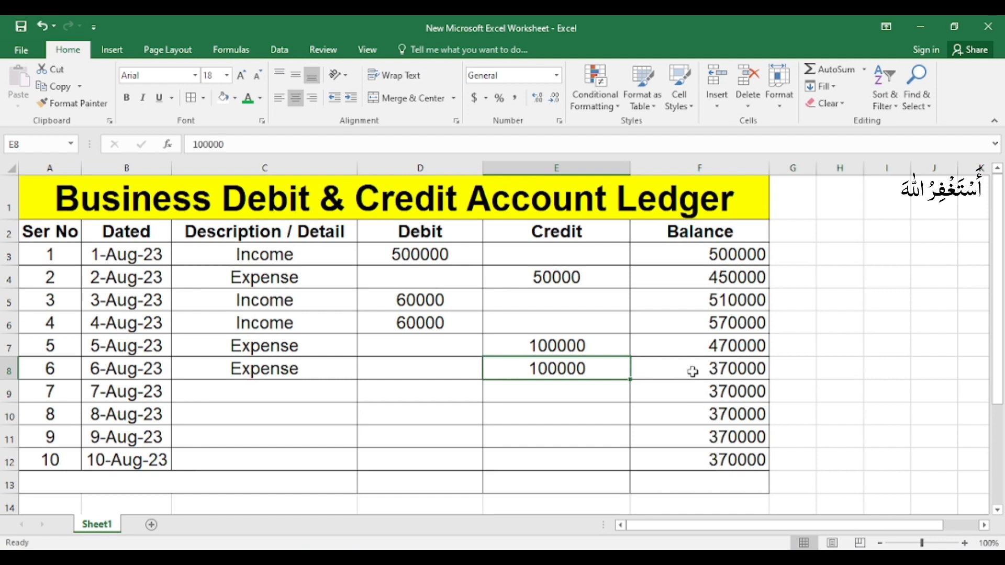
Record the seventh ledger entry in row 9 with the description Expense copied from above and a credit of 50000.
left_click(316, 391)
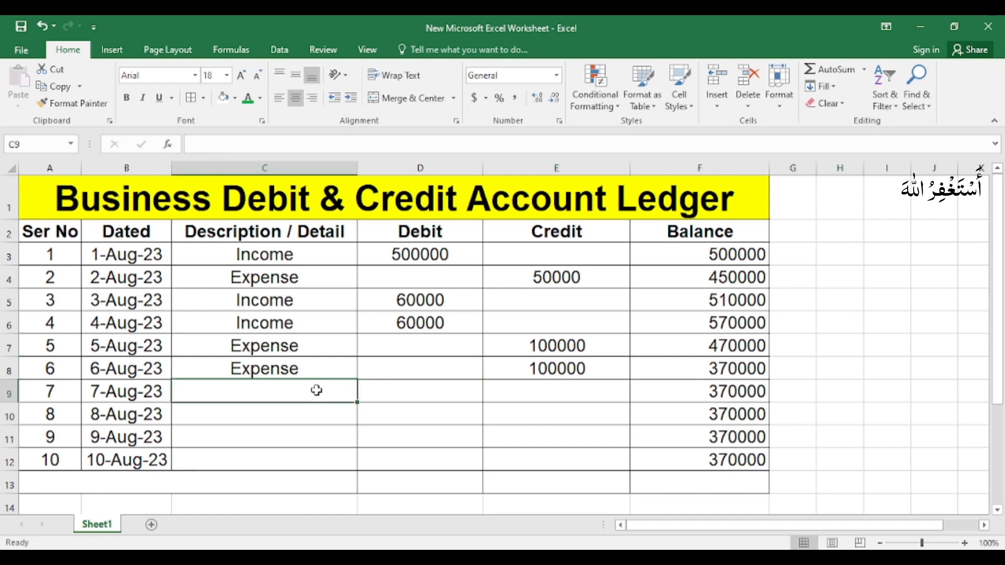
key("ctrl+d")
key("Right")
key("Right")
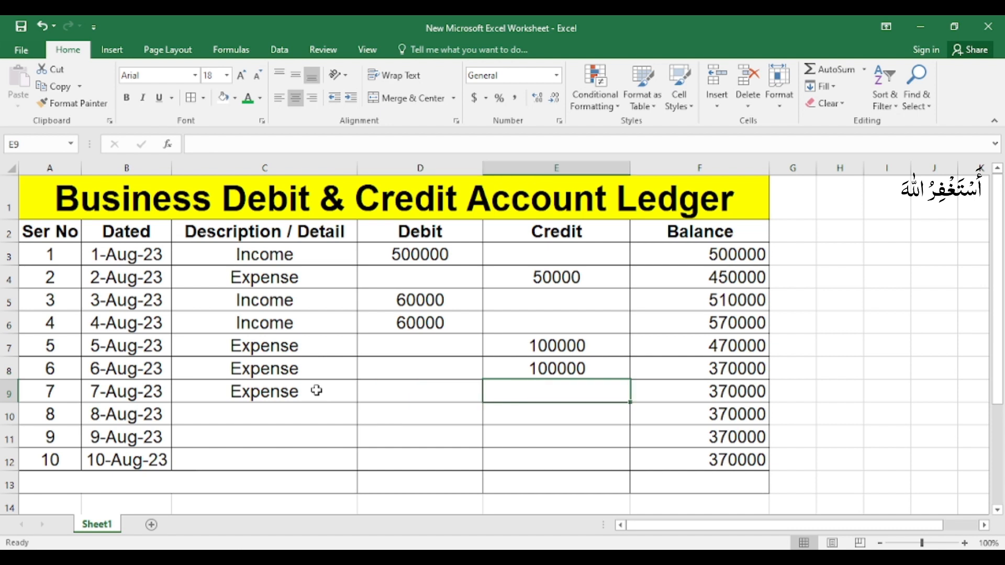
type("50000")
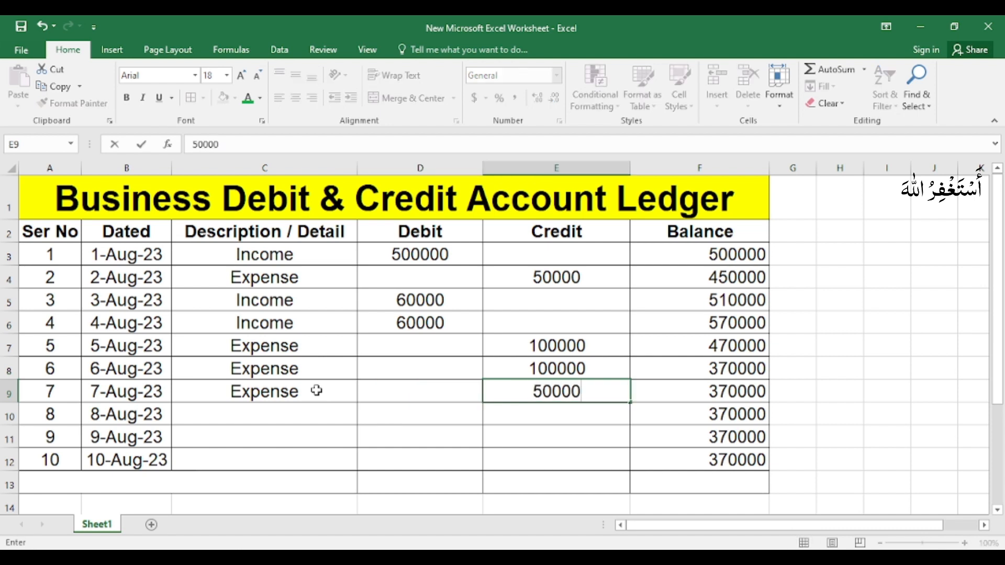
key("Tab")
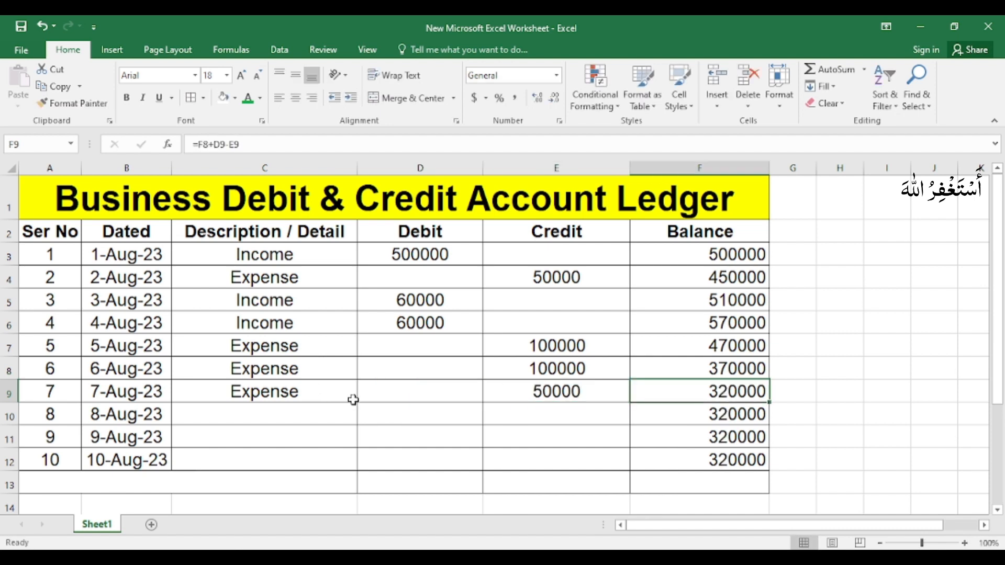
left_click(299, 413)
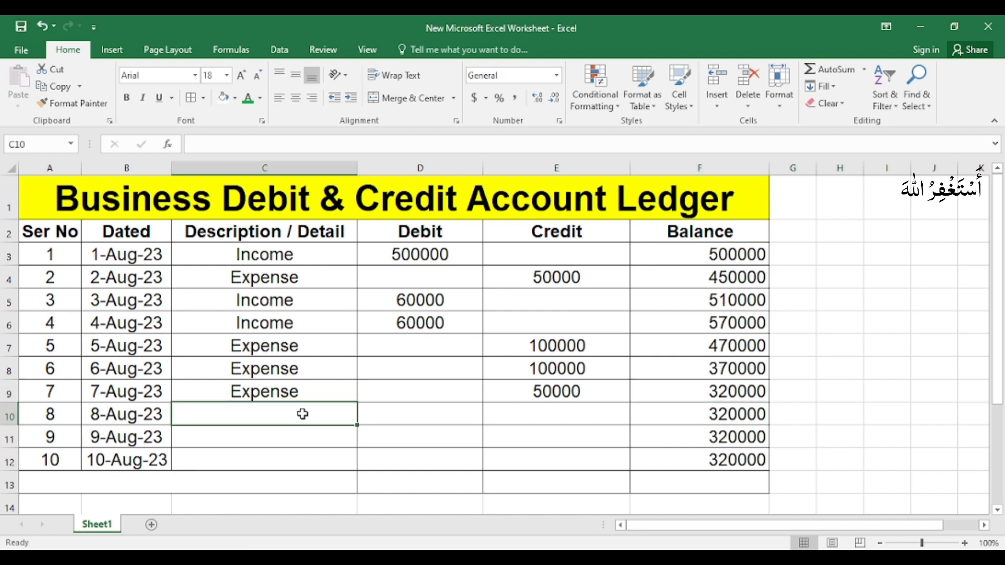
Record the eighth ledger entry in row 10 with the description Income and a debit of 50000.
type("Income")
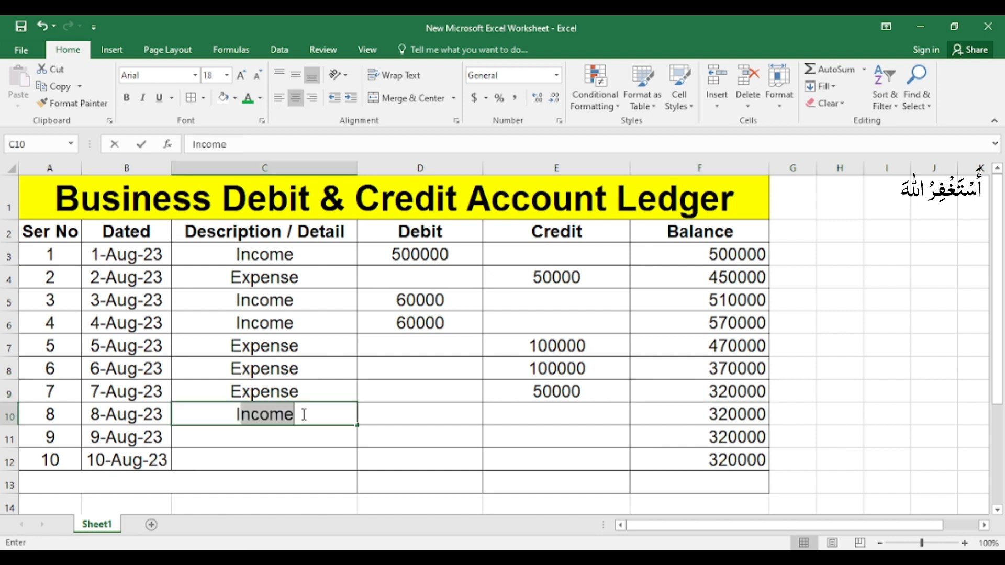
key("Tab")
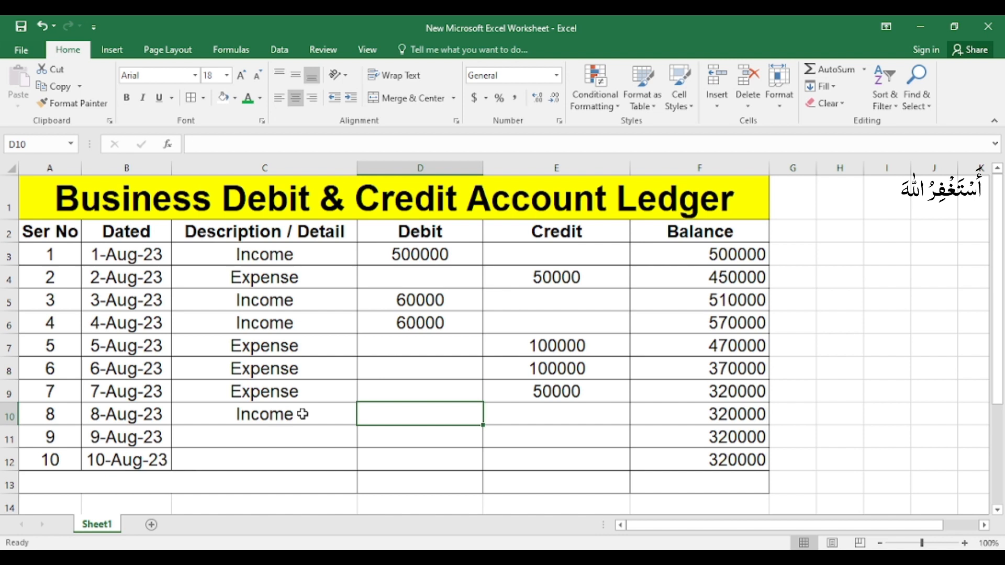
type("50000")
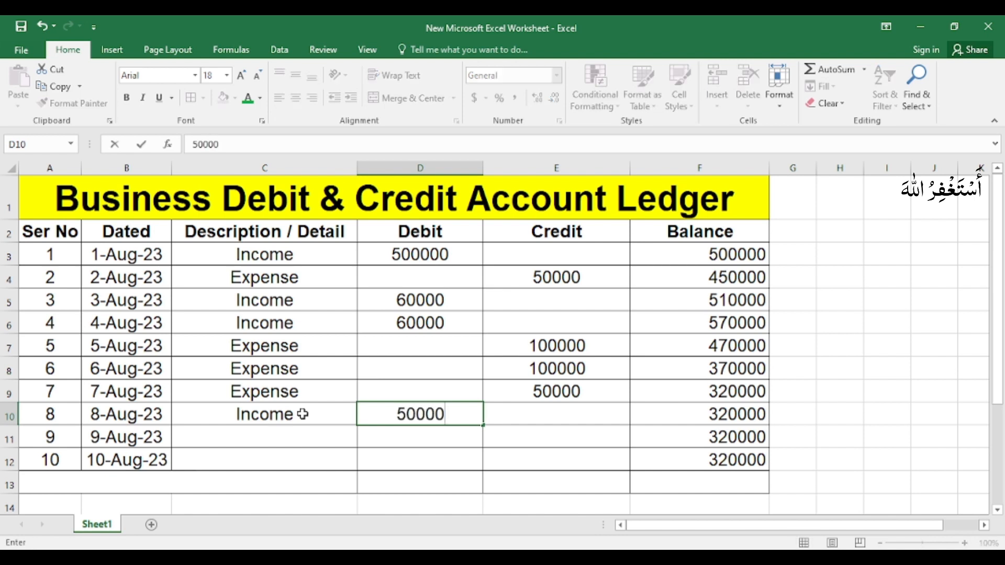
key("Tab")
left_click(734, 412)
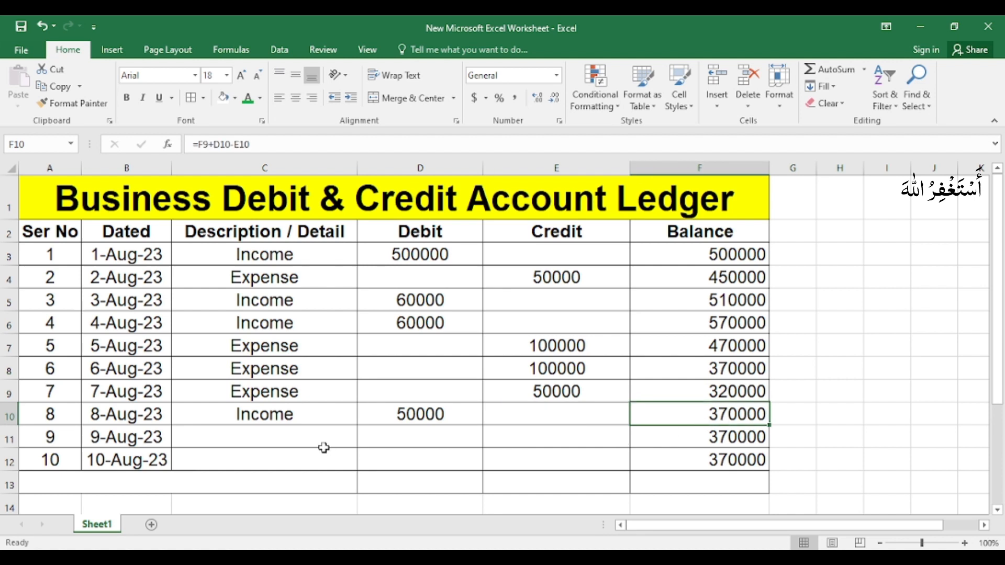
Record the ninth ledger entry in row 11 with the description Income copied from above and a debit of 40000.
left_click(297, 438)
key("ctrl+d")
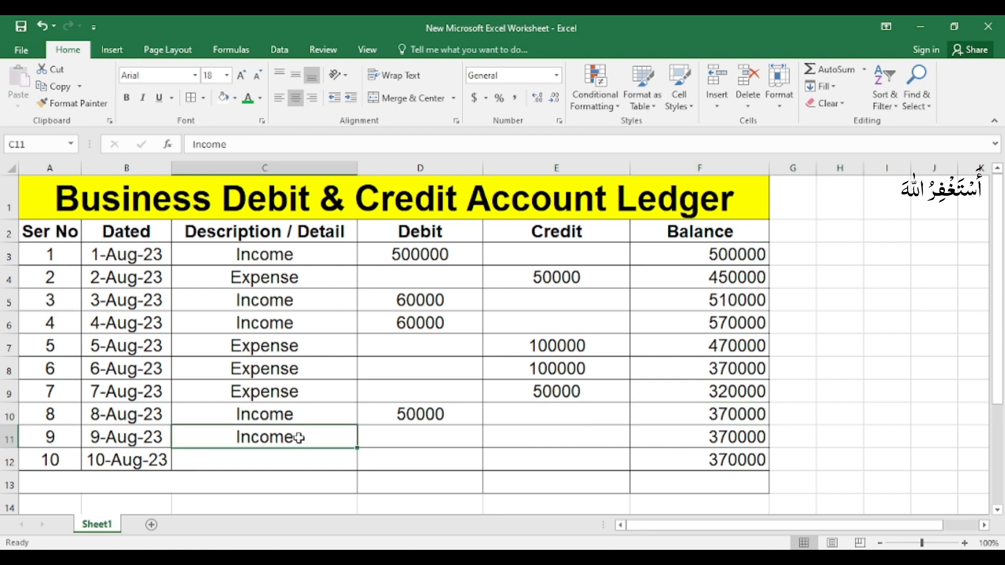
key("Tab")
type("40000")
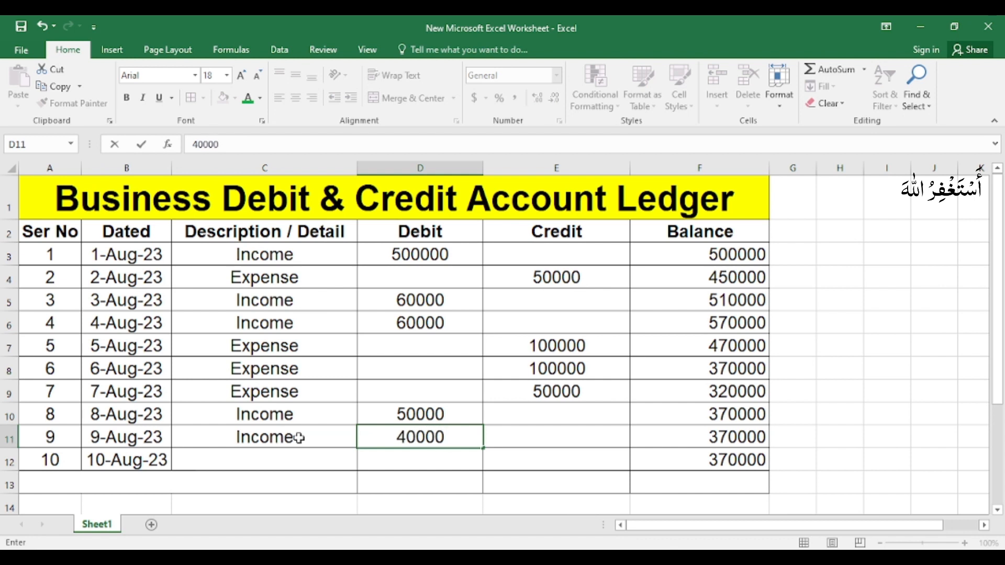
key("Tab")
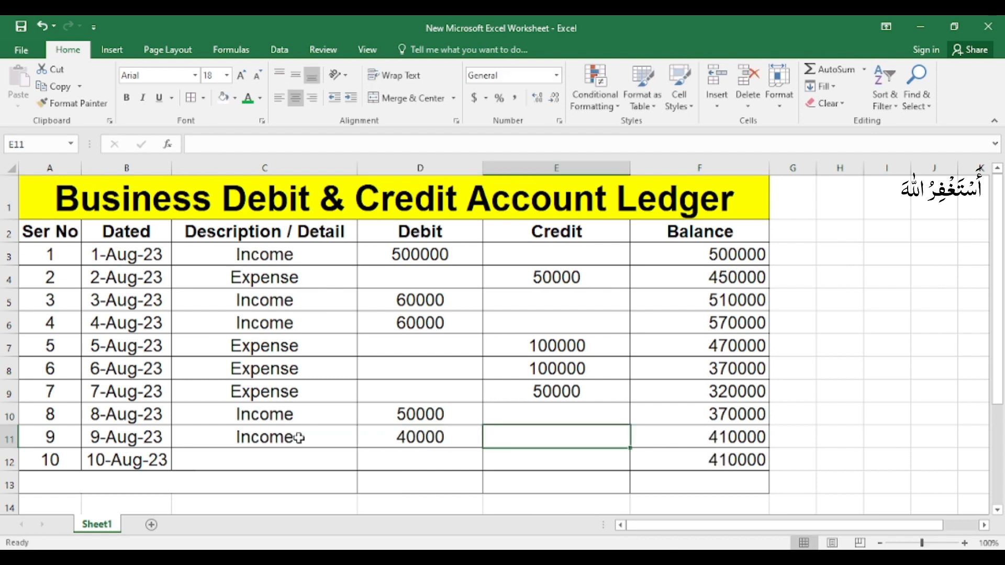
left_click(753, 438)
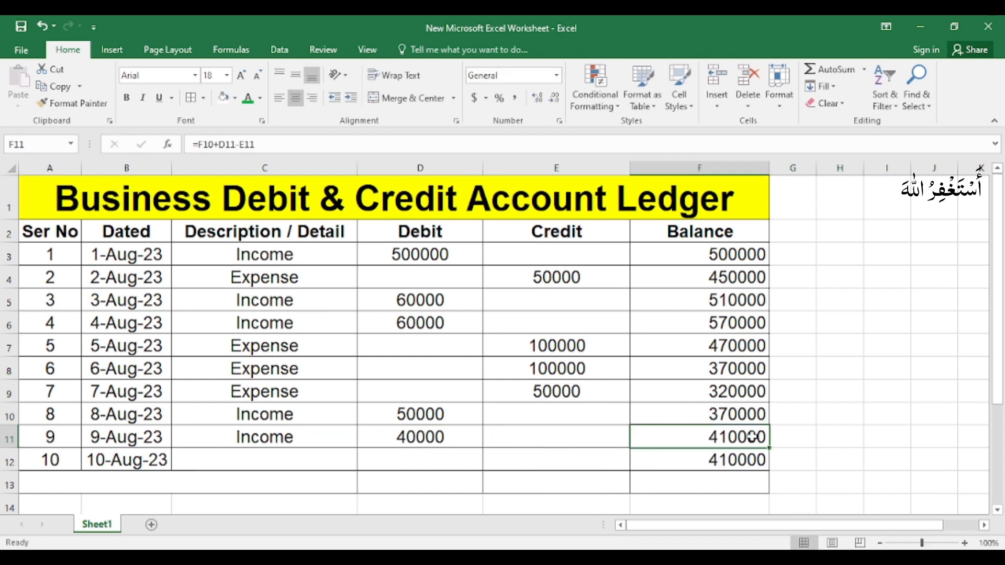
Record the tenth ledger entry in row 12 with the description Expense and a credit of 40000.
left_click(295, 462)
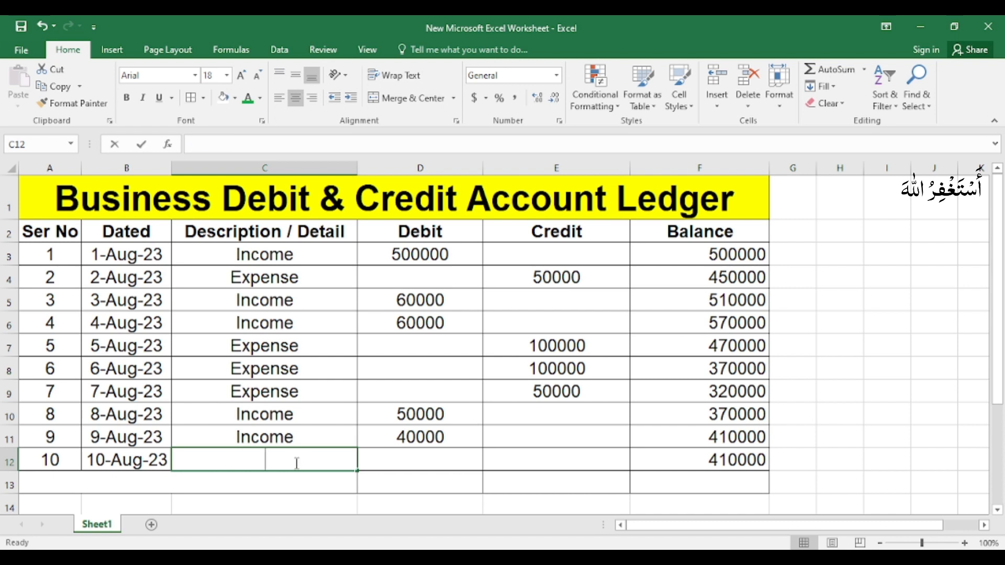
type("Expense")
key("Tab")
key("Tab")
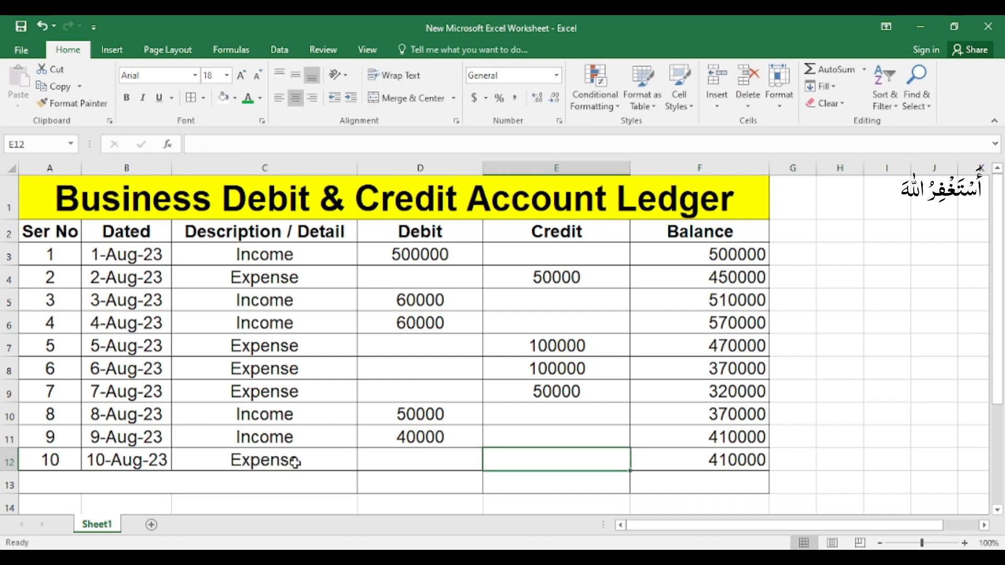
type("40000")
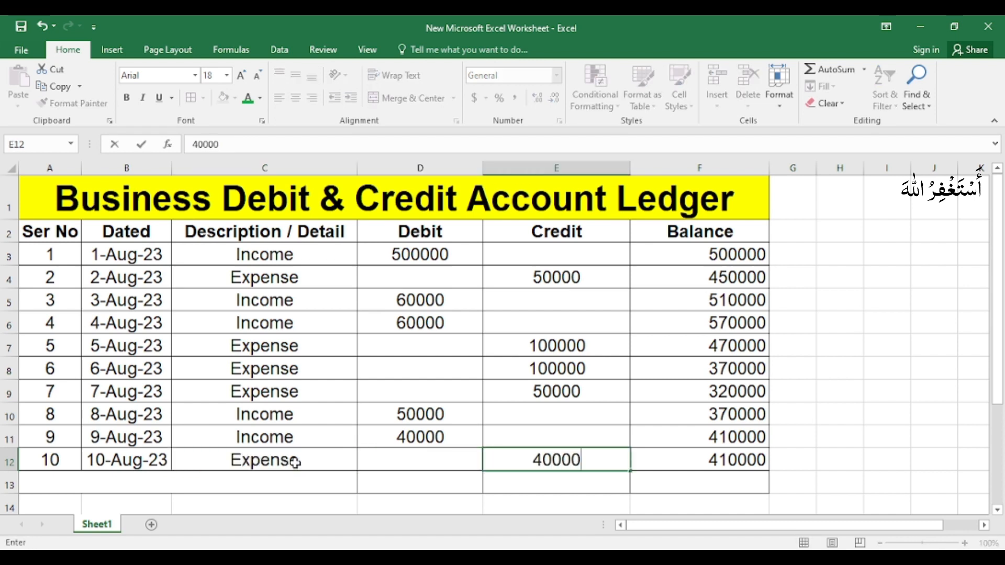
key("ctrl+Return")
key("Tab")
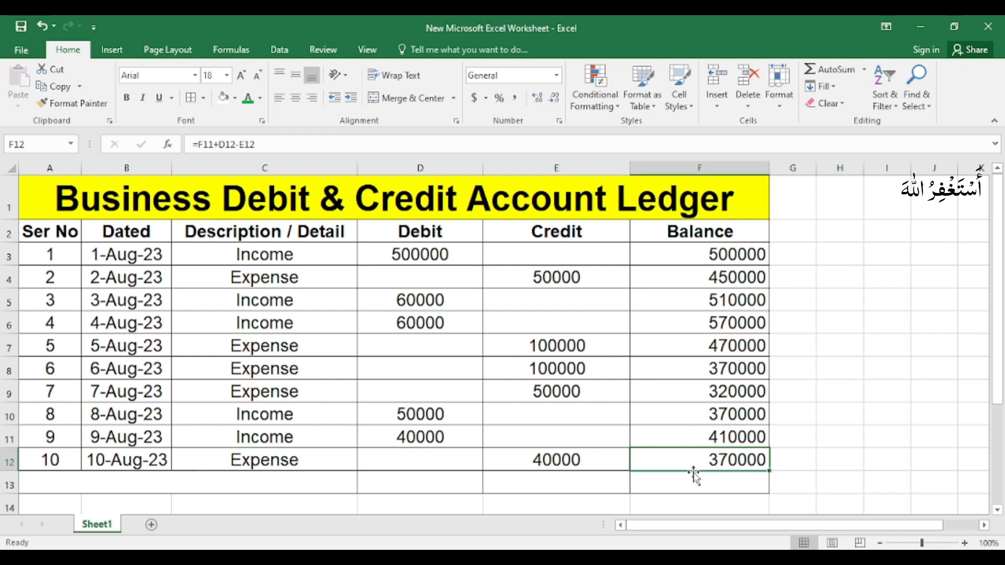
Label the merged cell at the start of row 13 as Total.
left_click(195, 484)
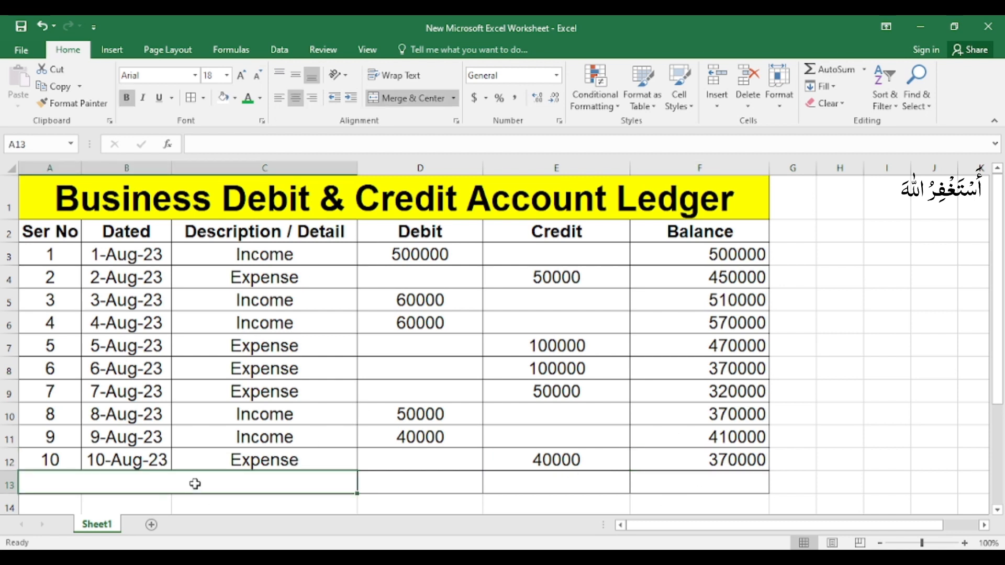
type("Total")
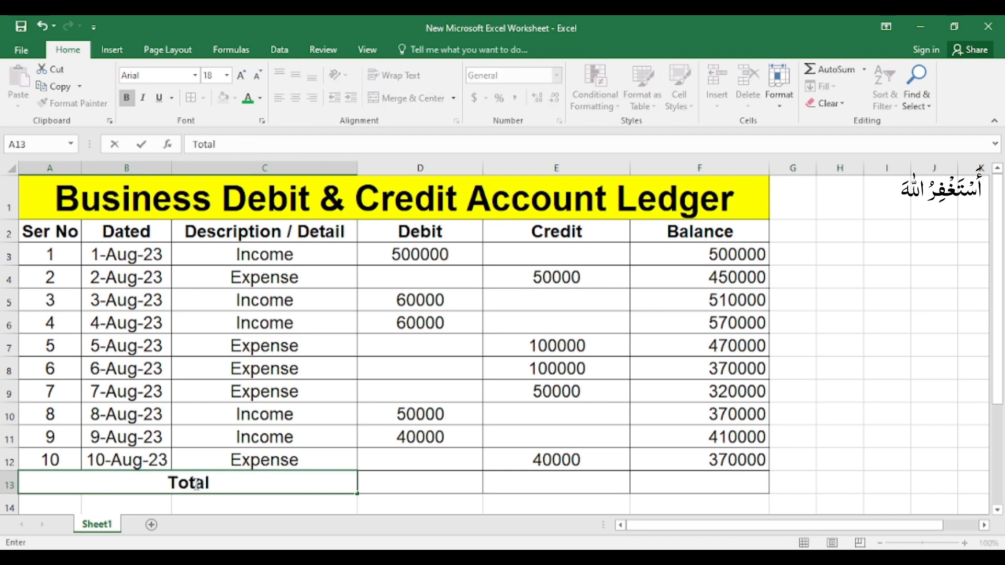
key("Tab")
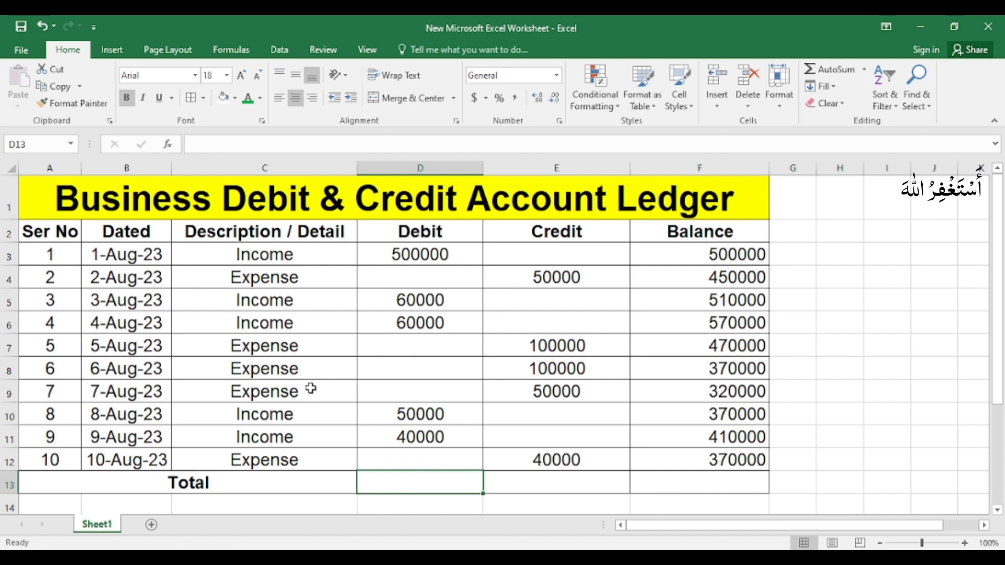
Total the Debit column in D13 with =SUM(D3:D12) and copy the formula across to the Credit total in E13.
type("=sum(")
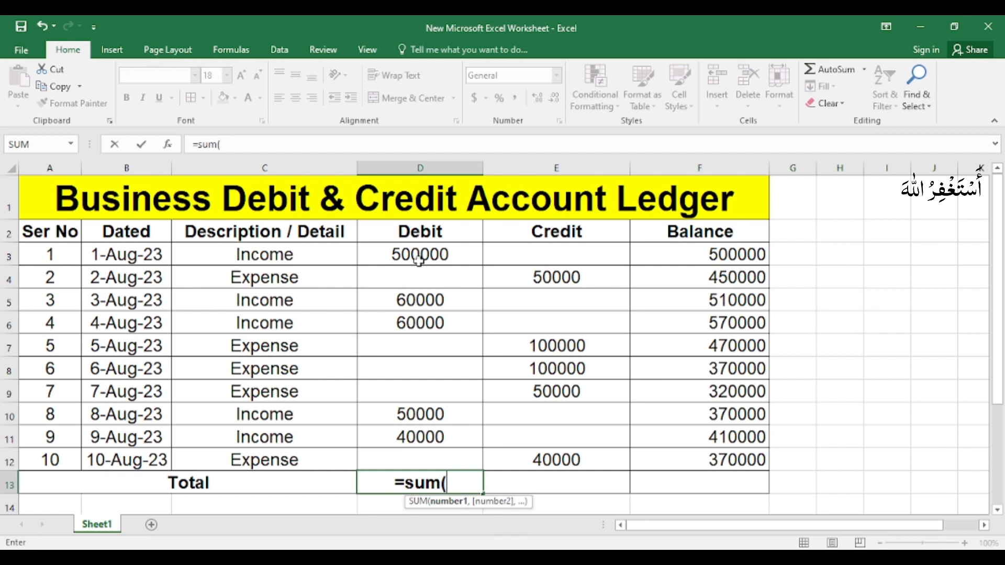
left_click_drag(420, 253, 434, 450)
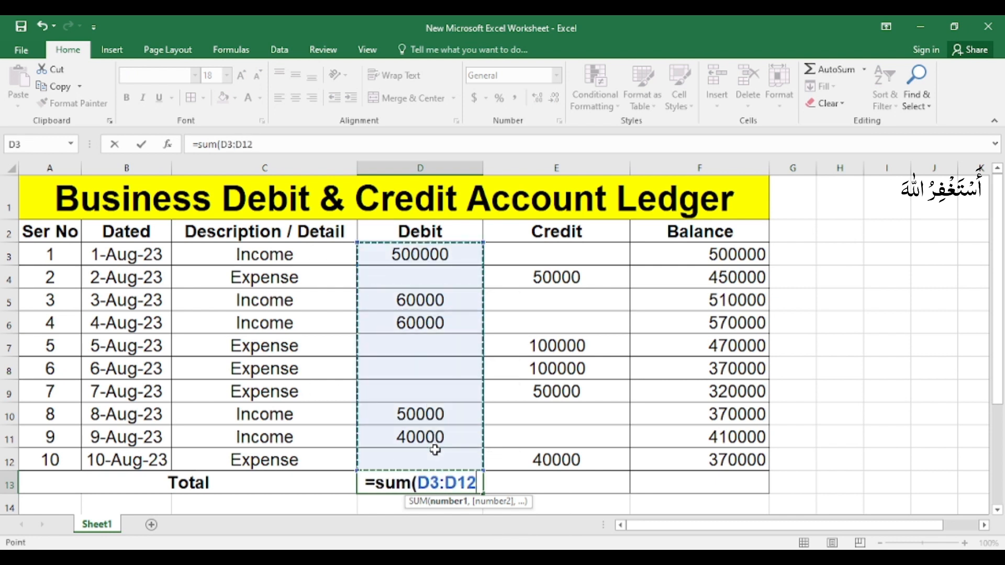
type(")")
key("Return")
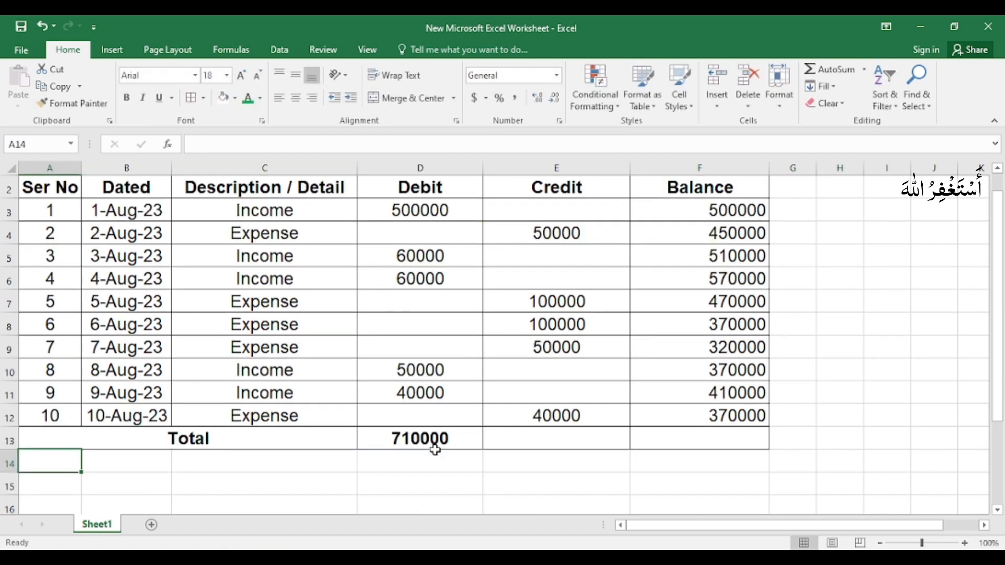
left_click(434, 449)
scroll(426, 440, "up", 1)
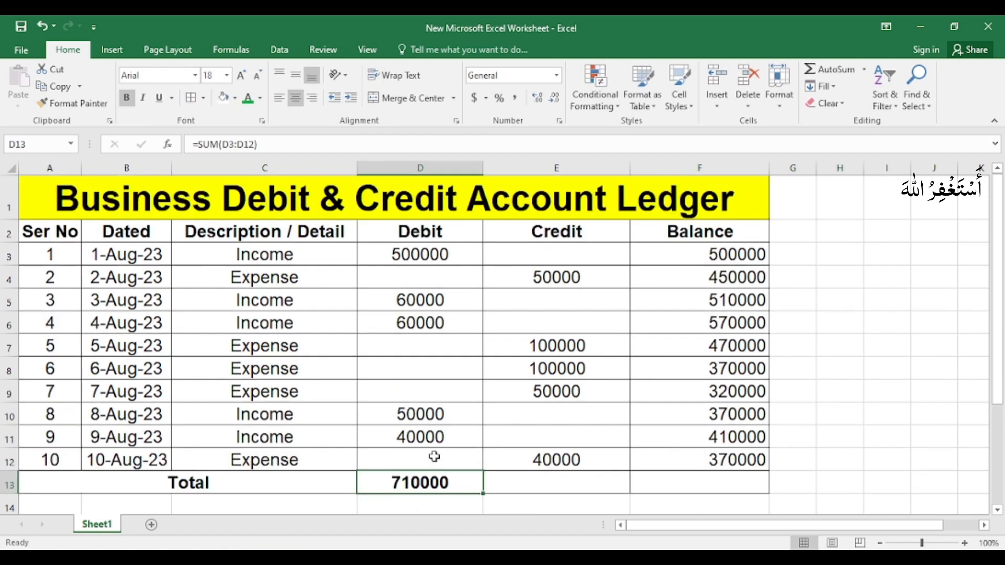
left_click_drag(479, 494, 555, 483)
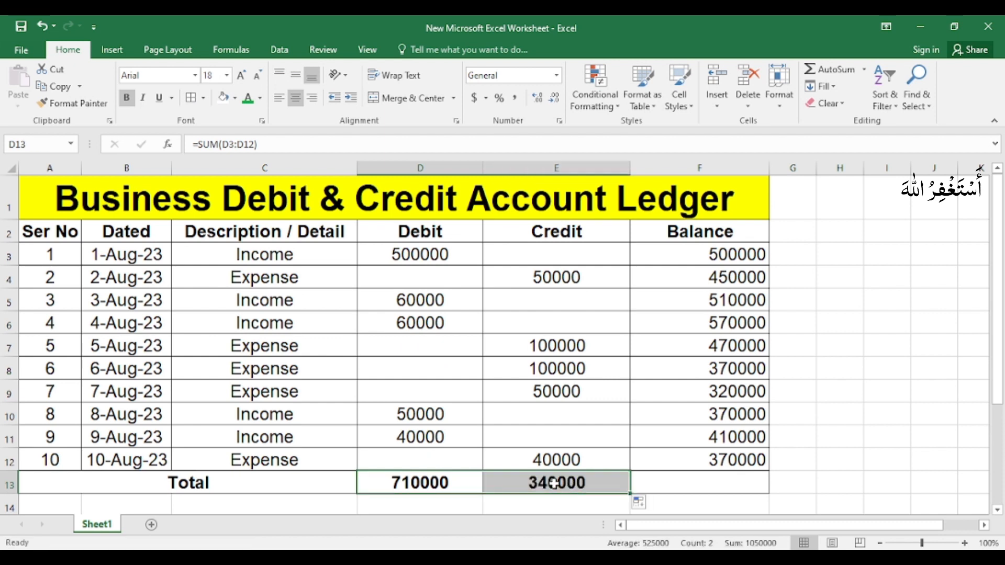
Try the formula =E13-D13 for the total balance in F13, then undo it while keeping the Credit total.
left_click(714, 477)
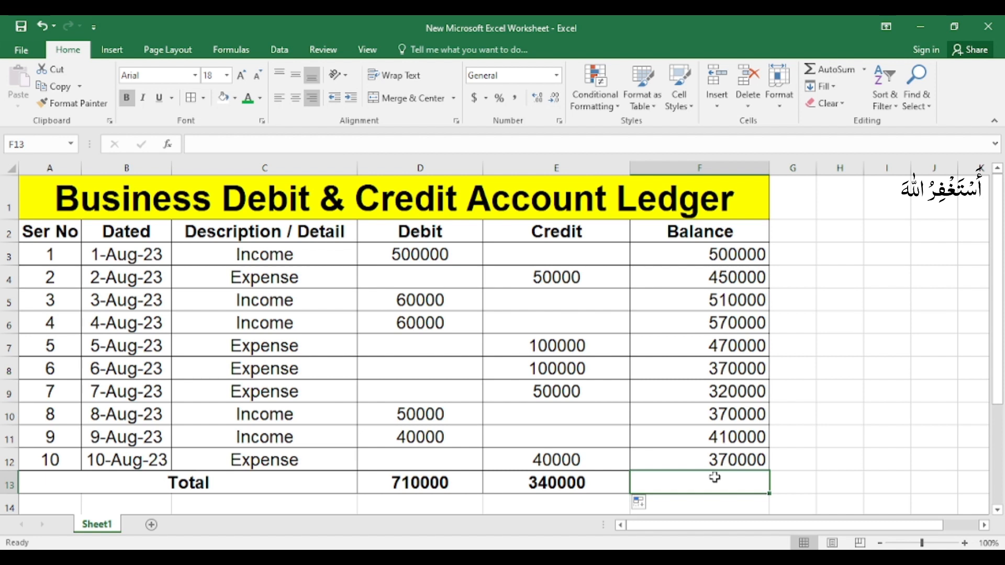
type("=")
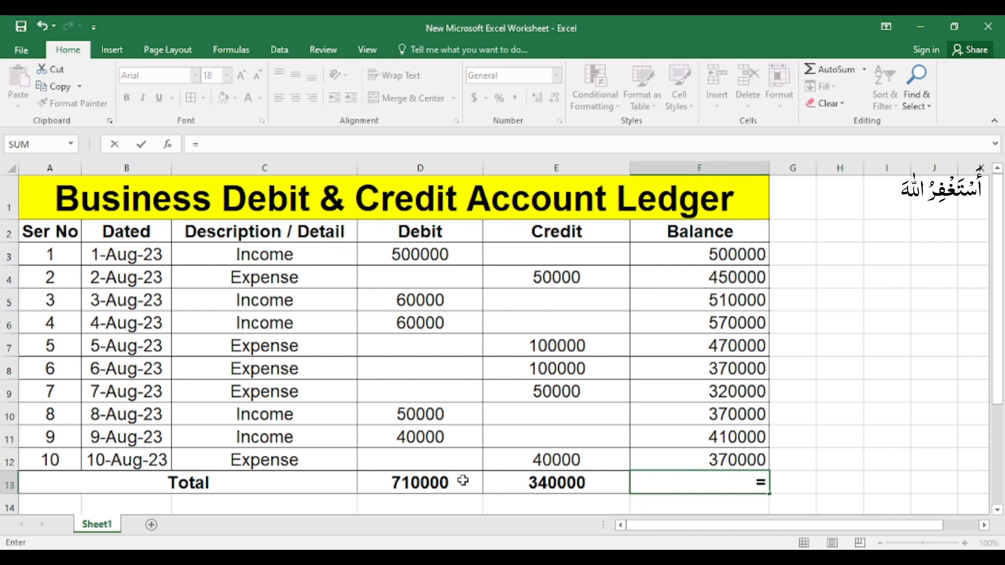
left_click(519, 482)
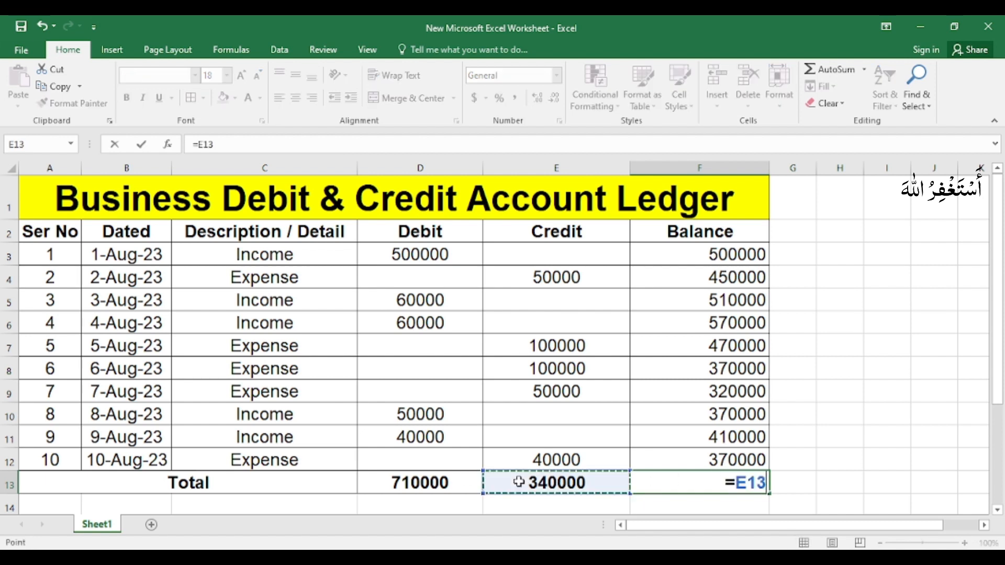
type("-")
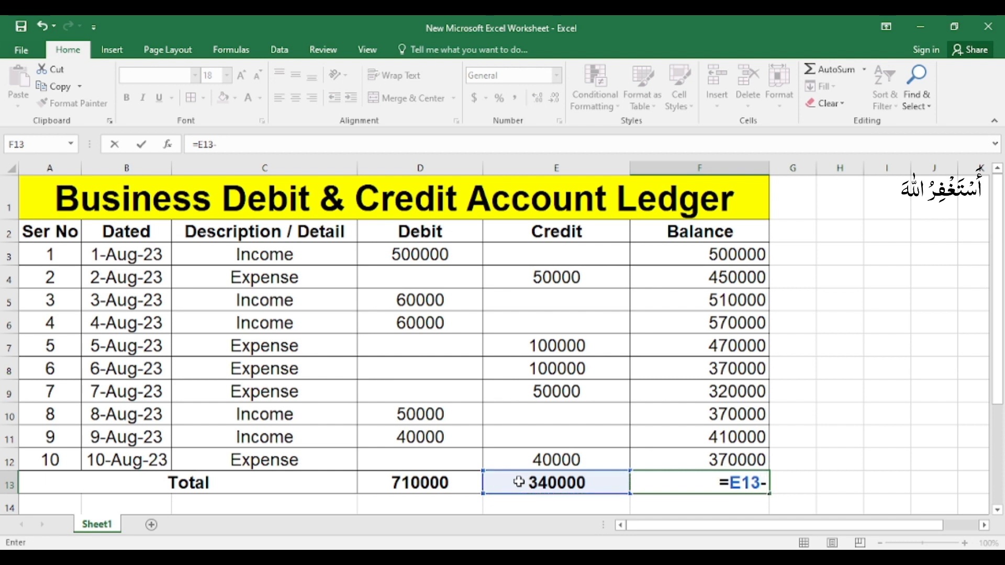
left_click(449, 481)
key("Return")
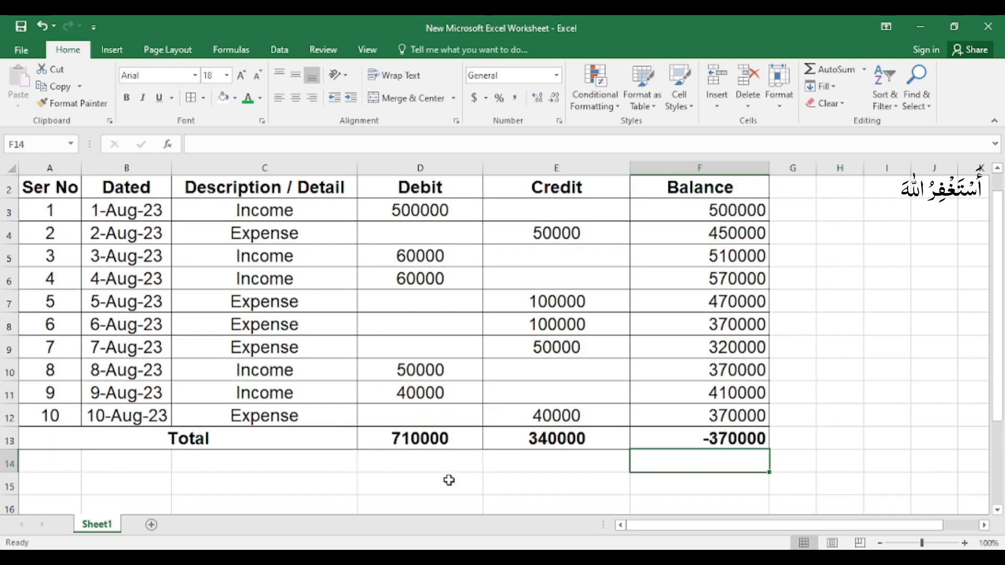
key("ctrl+z")
key("ctrl+z")
key("ctrl+z")
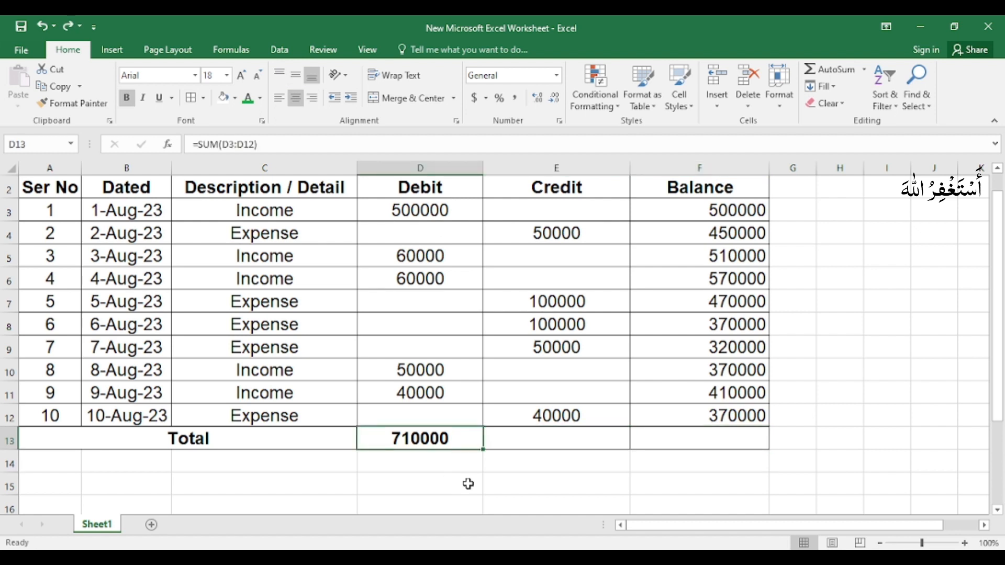
key("ctrl+y")
Calculate the total balance in F13 with the formula =D13-E13 and check its cell references.
left_click(709, 438)
type("=")
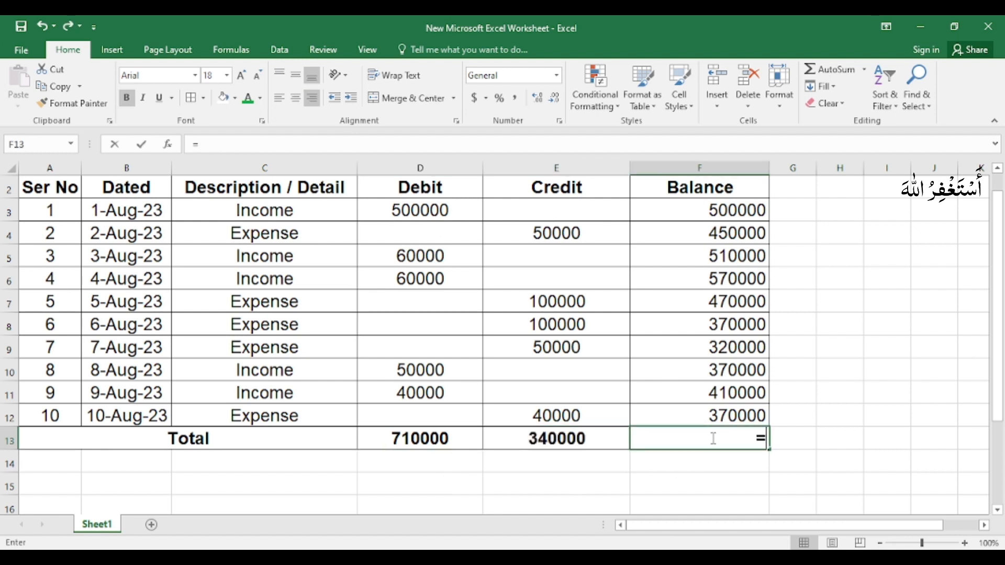
left_click(445, 439)
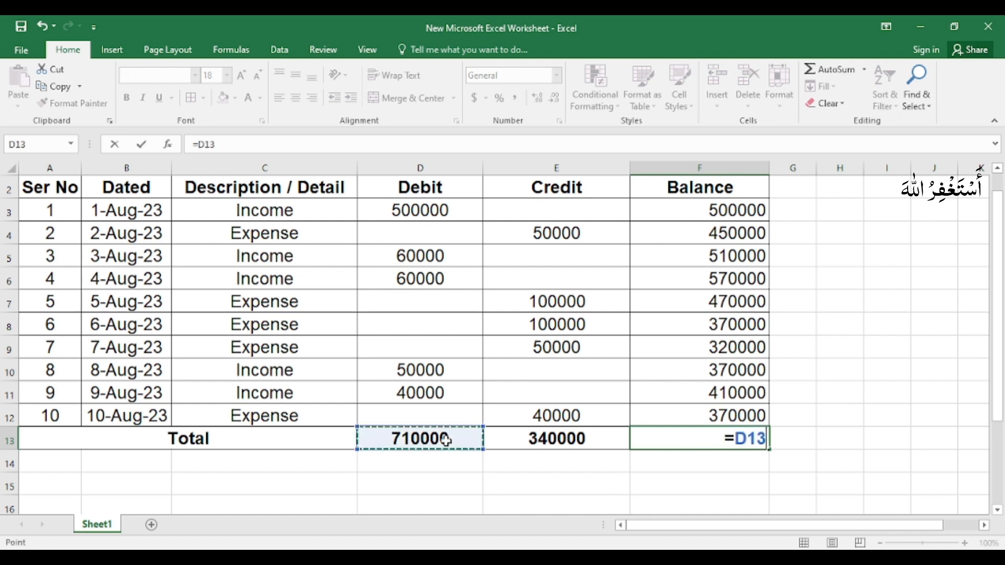
type("-")
left_click(562, 442)
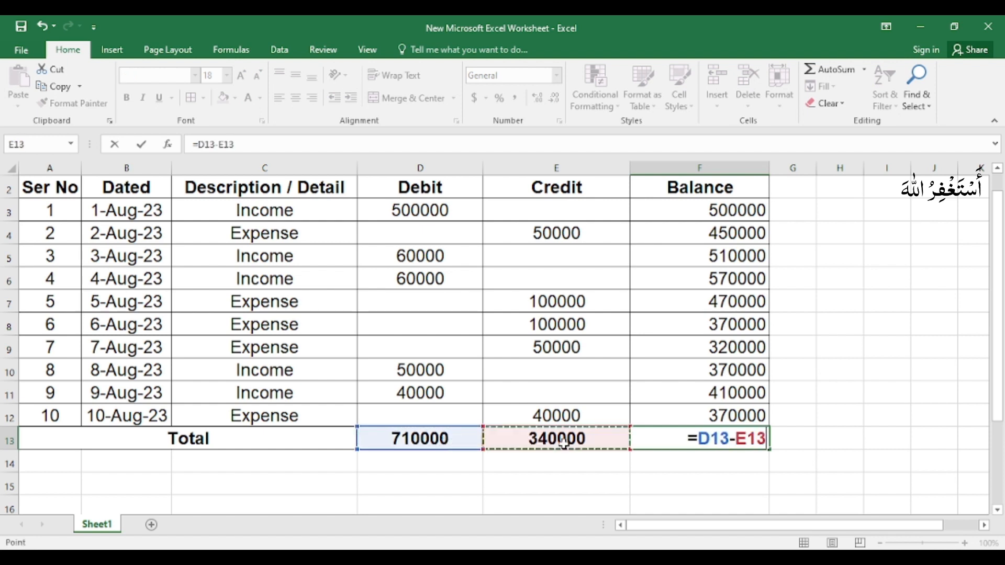
key("Return")
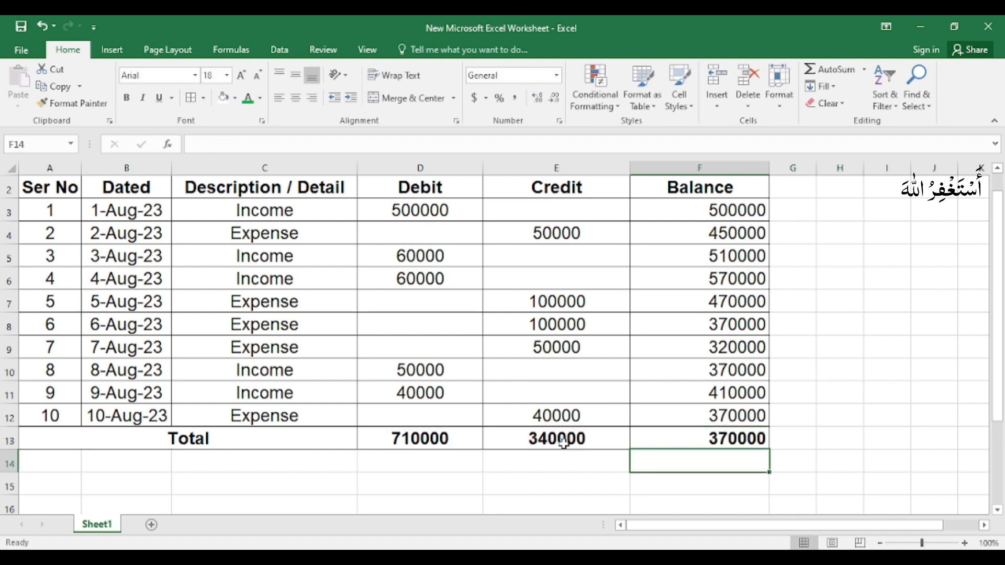
double_click(685, 439)
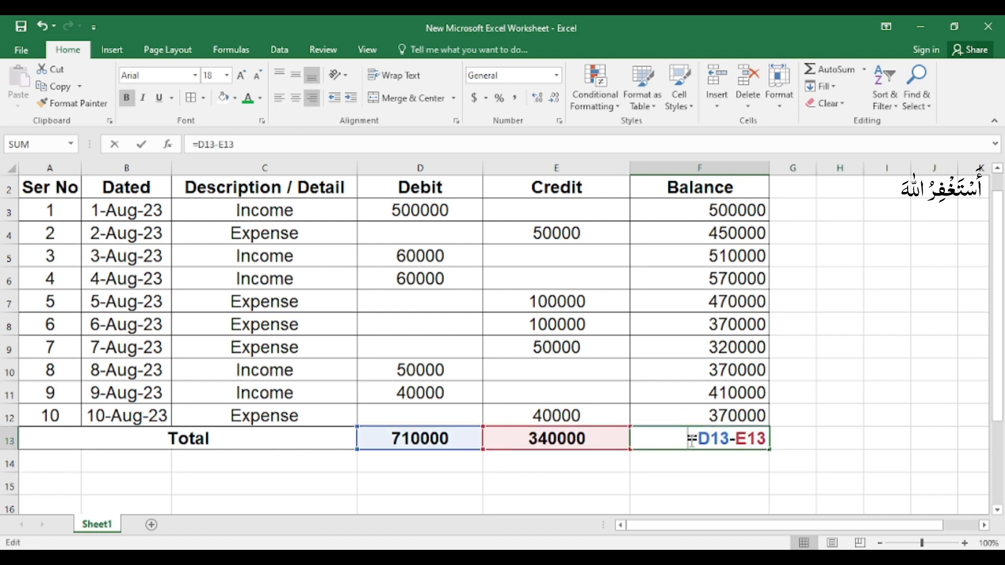
key("Escape")
left_click(709, 415)
left_click(706, 438)
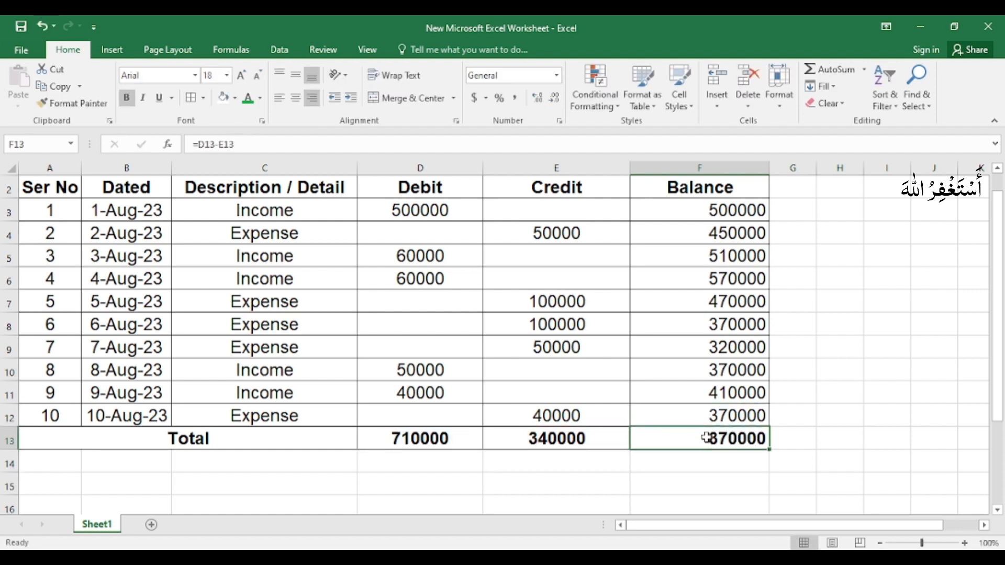
Format D2:F13 as Number with two decimal places, the 1000 separator and red negative numbers without a minus sign.
scroll(684, 431, "up", 1)
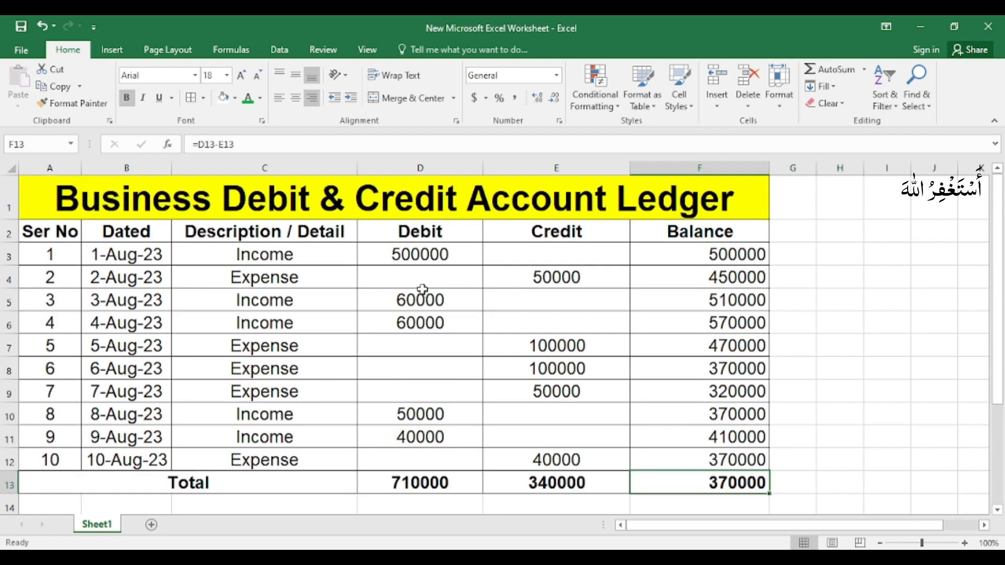
left_click_drag(388, 230, 735, 482)
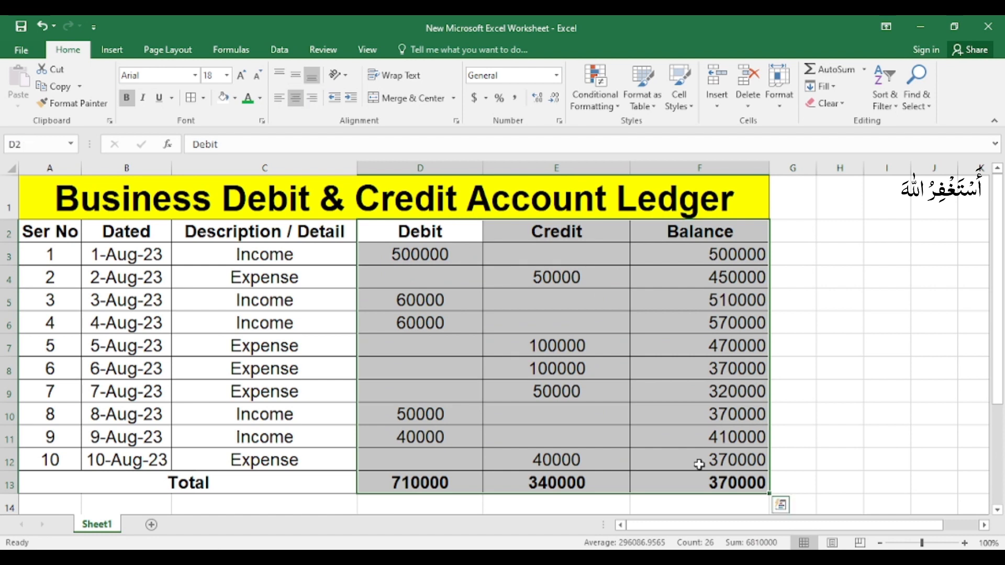
right_click(599, 367)
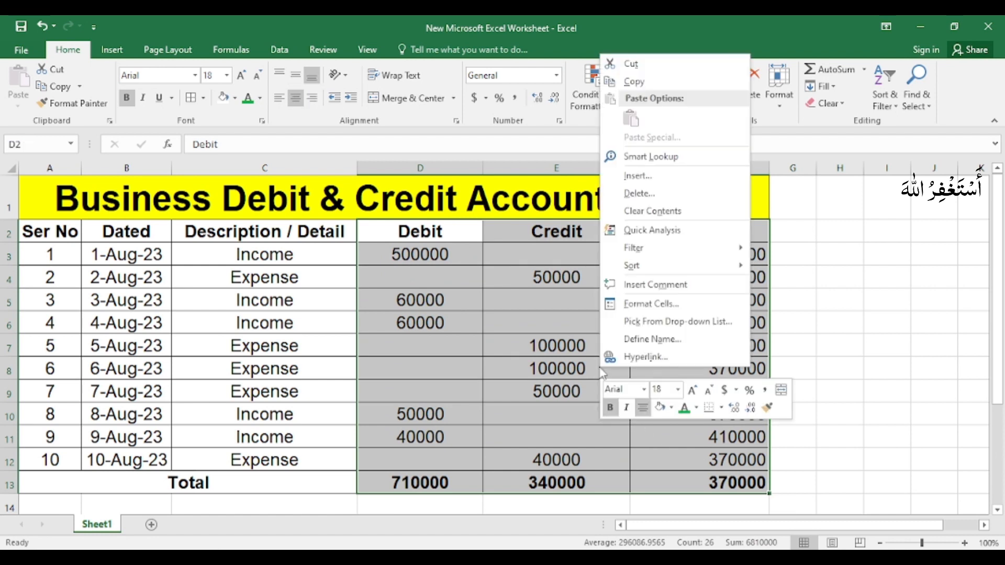
left_click(634, 307)
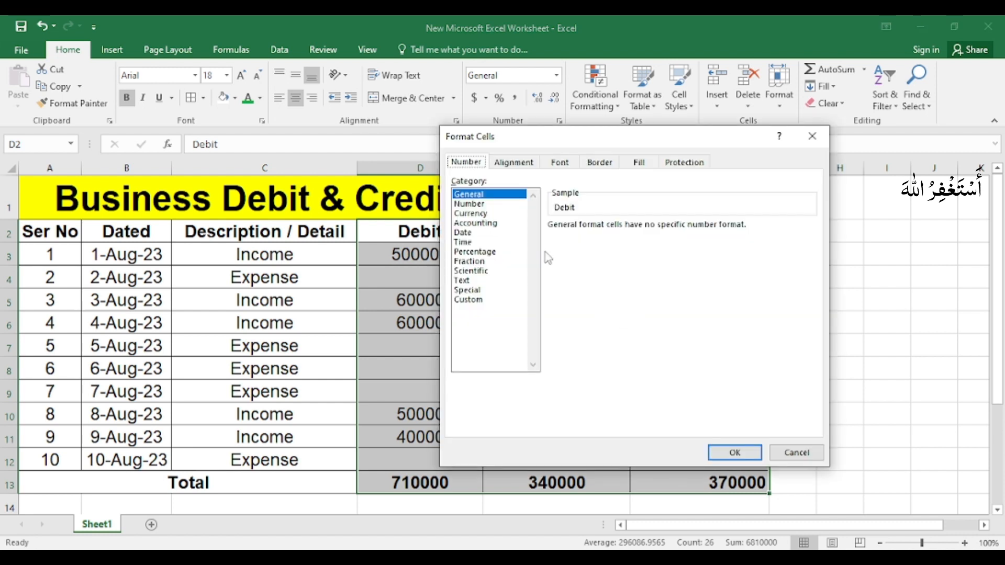
left_click(472, 205)
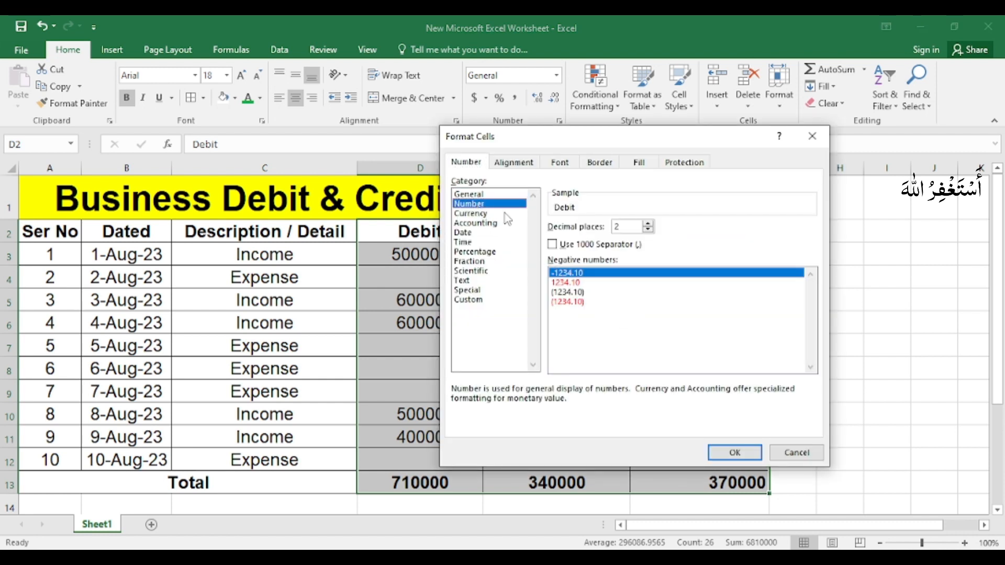
left_click(555, 246)
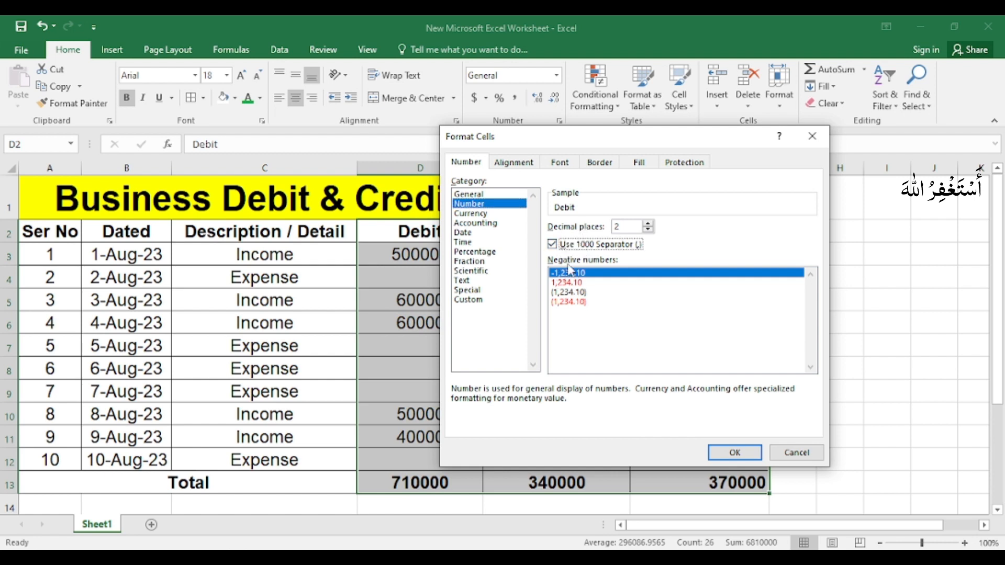
left_click(476, 214)
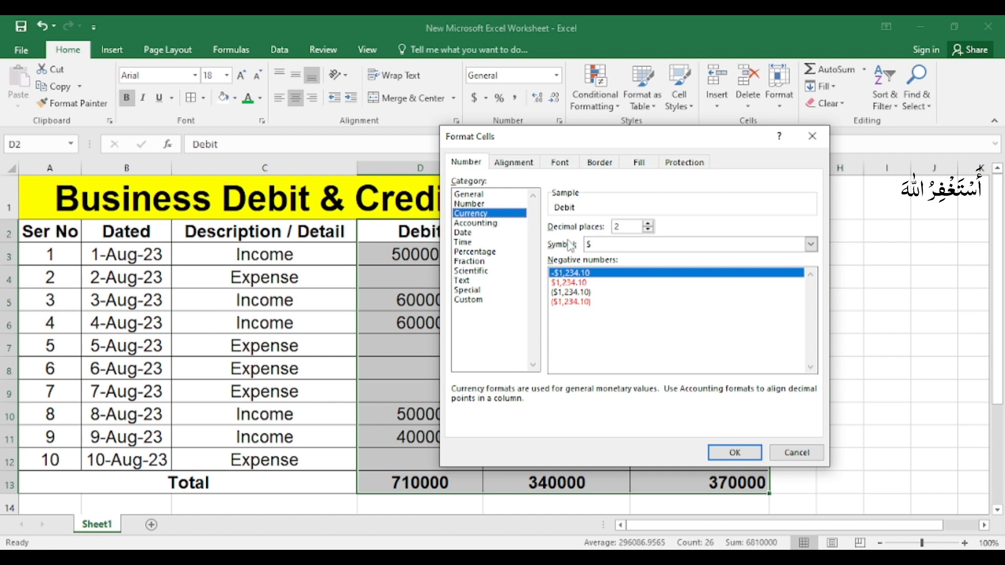
left_click(569, 283)
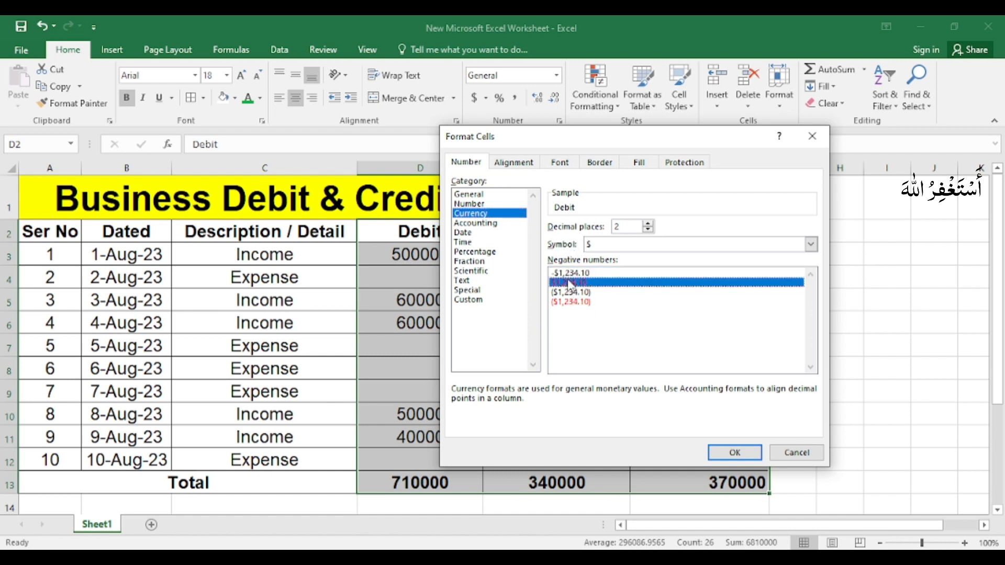
left_click(473, 204)
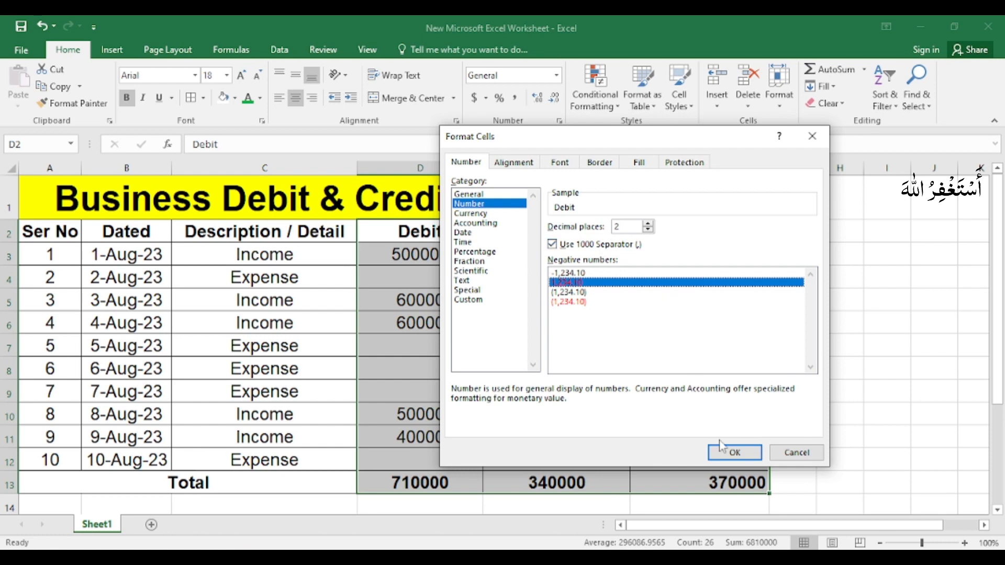
left_click(735, 452)
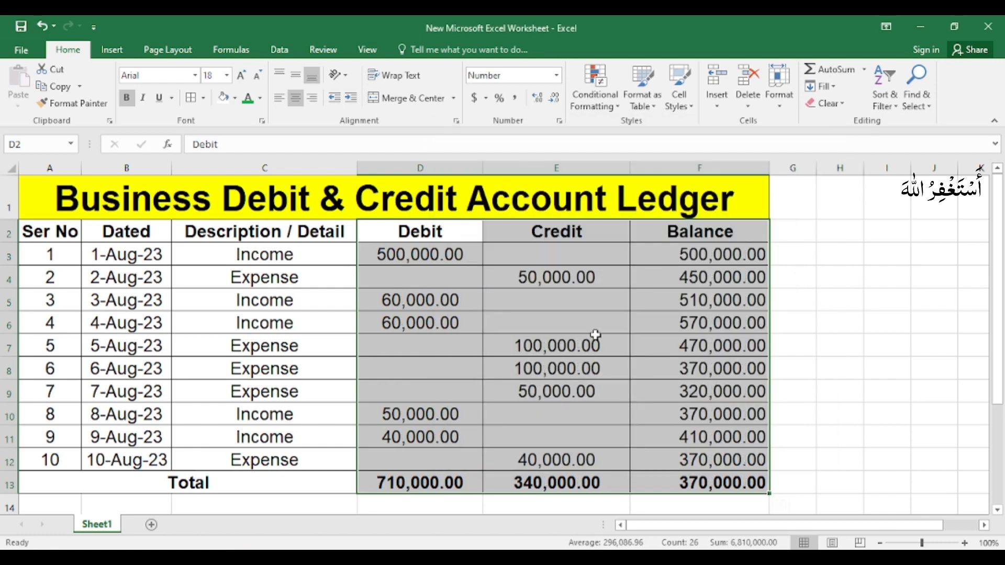
scroll(595, 336, "down", 1)
left_click(717, 392)
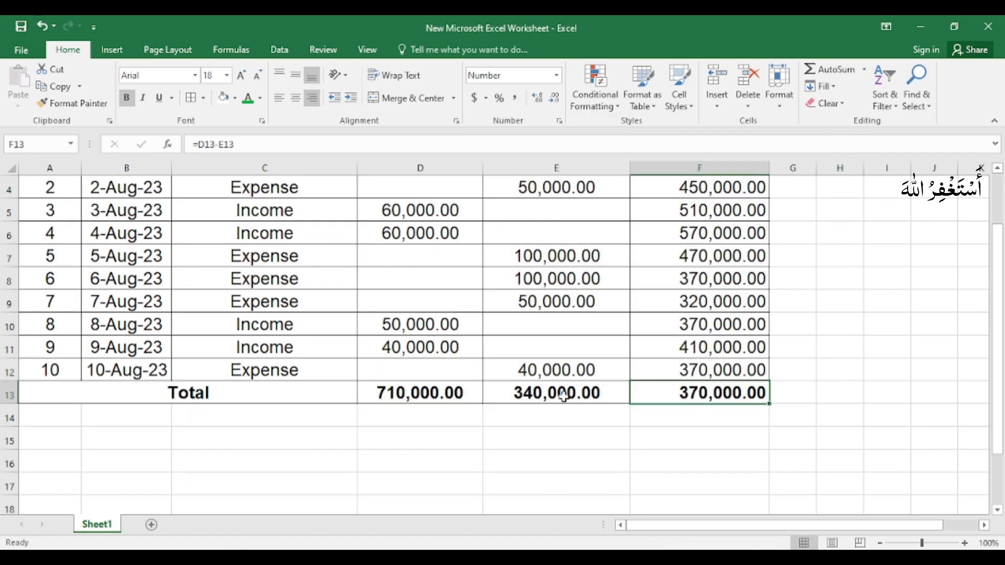
left_click(582, 393)
Fill the header row A2:F2, from Ser No to Balance, with green.
scroll(582, 393, "up", 1)
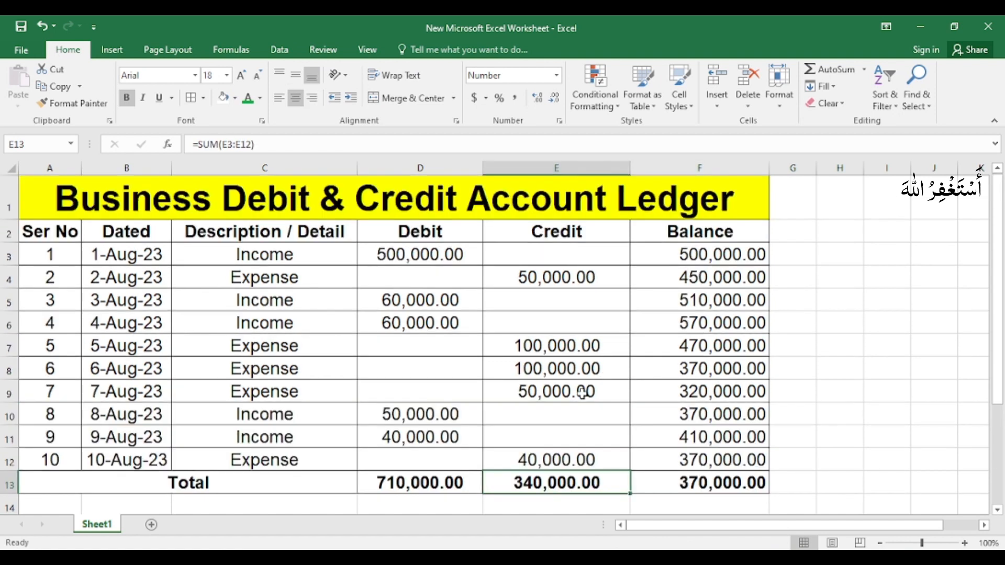
left_click_drag(47, 229, 738, 231)
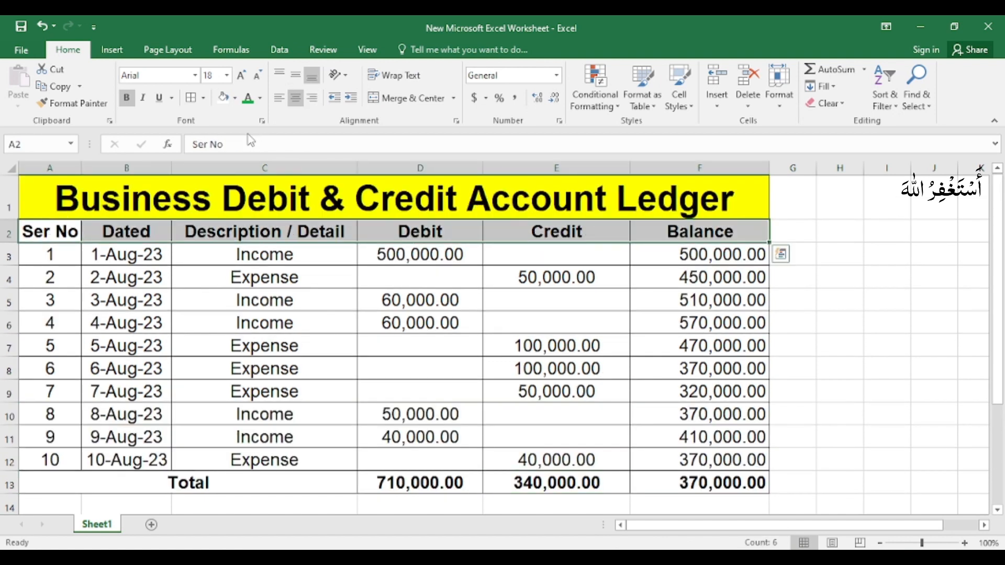
left_click(234, 98)
left_click(287, 213)
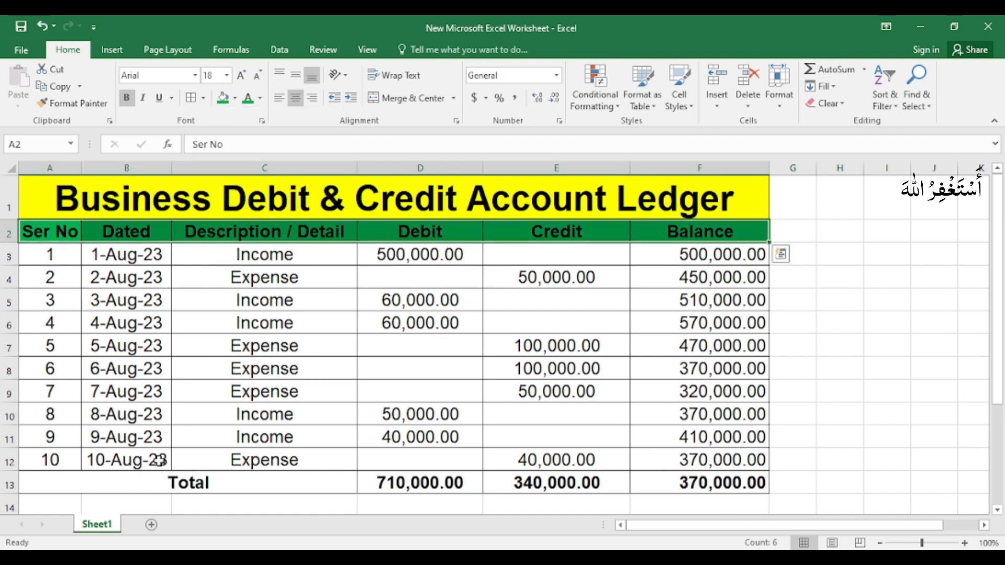
Apply the same green fill to the Total row across A13:F13.
left_click_drag(74, 485, 678, 484)
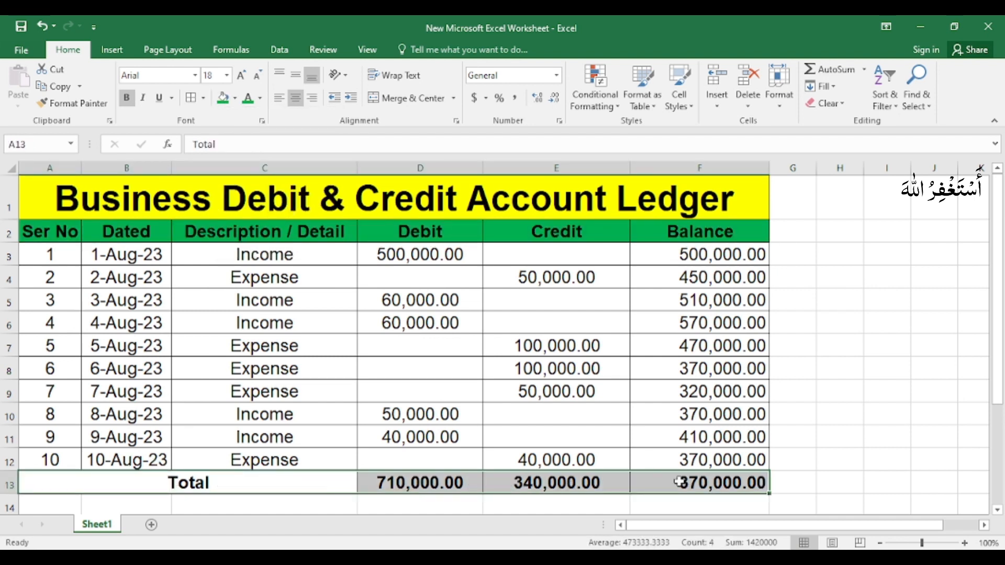
left_click(222, 98)
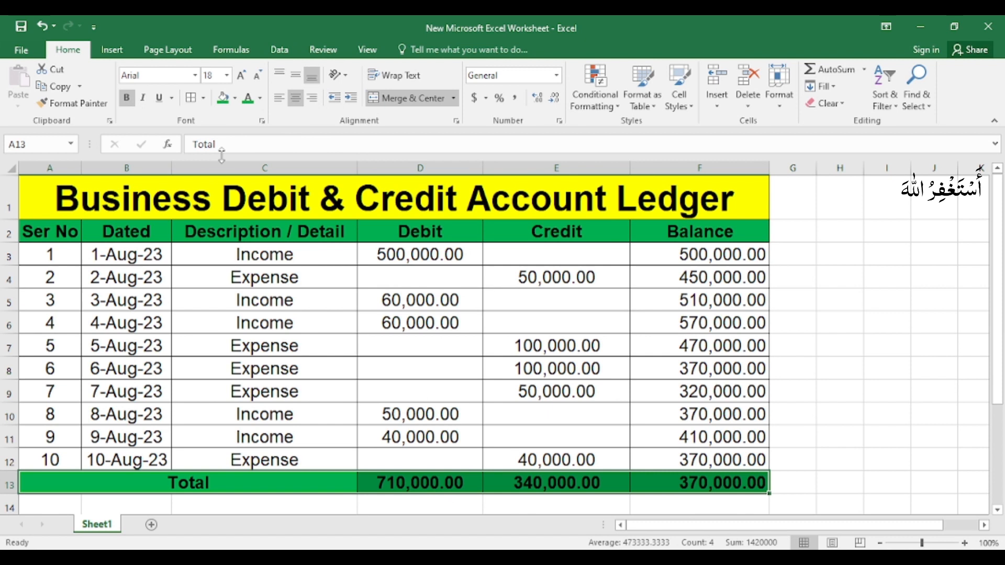
left_click(411, 287)
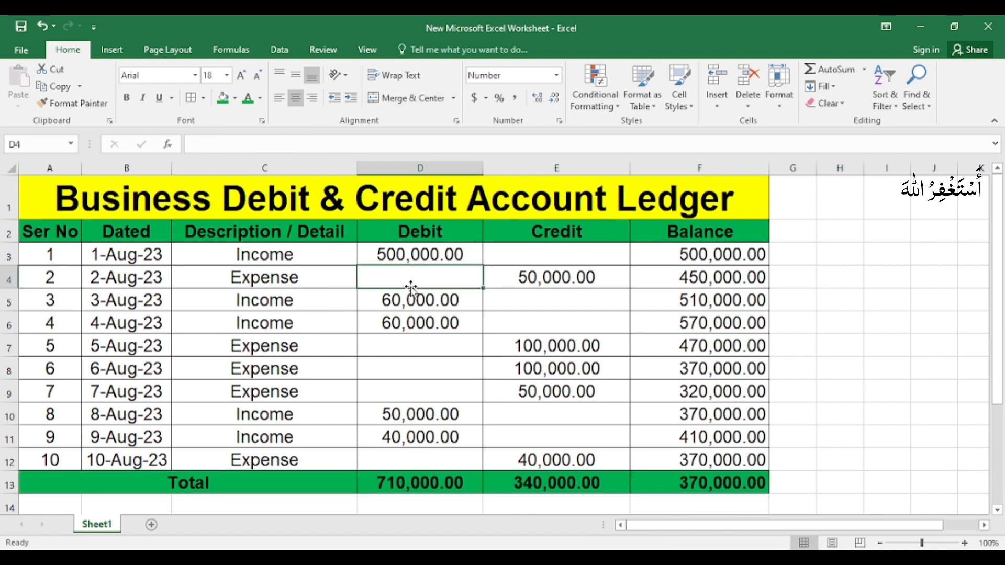